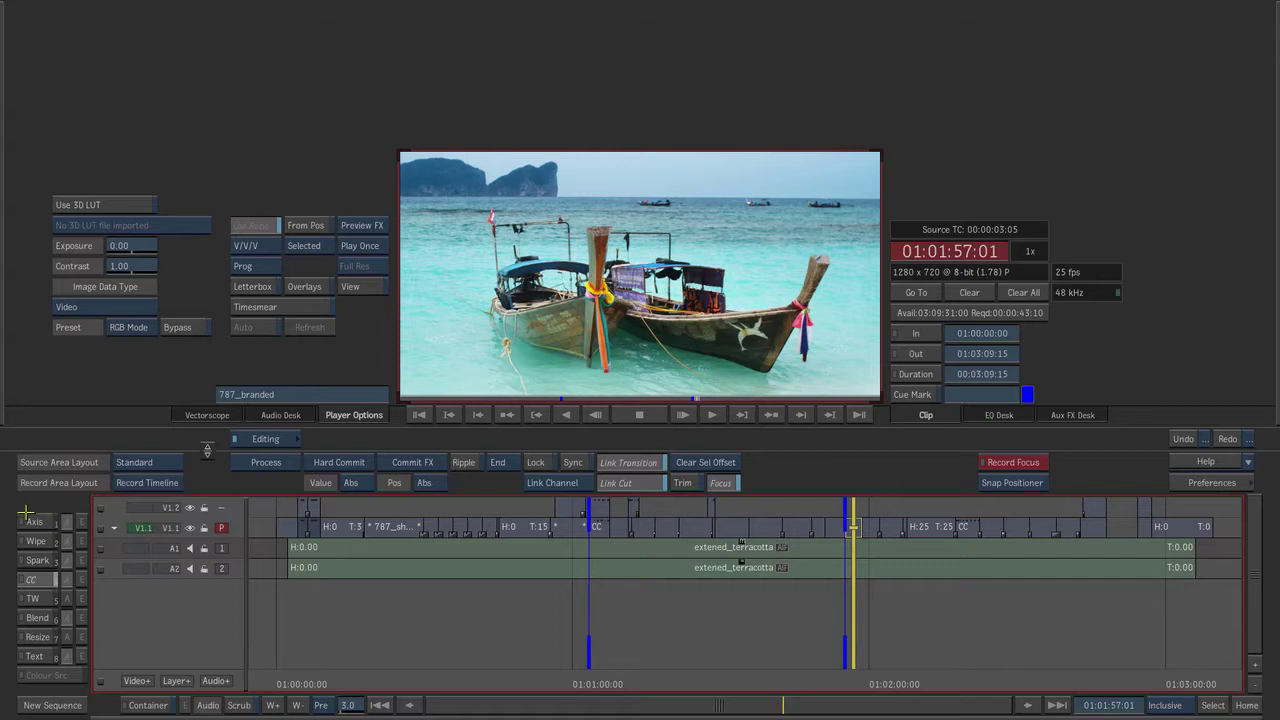
Step: Switch to the thumbnail desktop, clear space on it, and copy boat segment 000519148 from the timeline there
mouse_move(1278, 178)
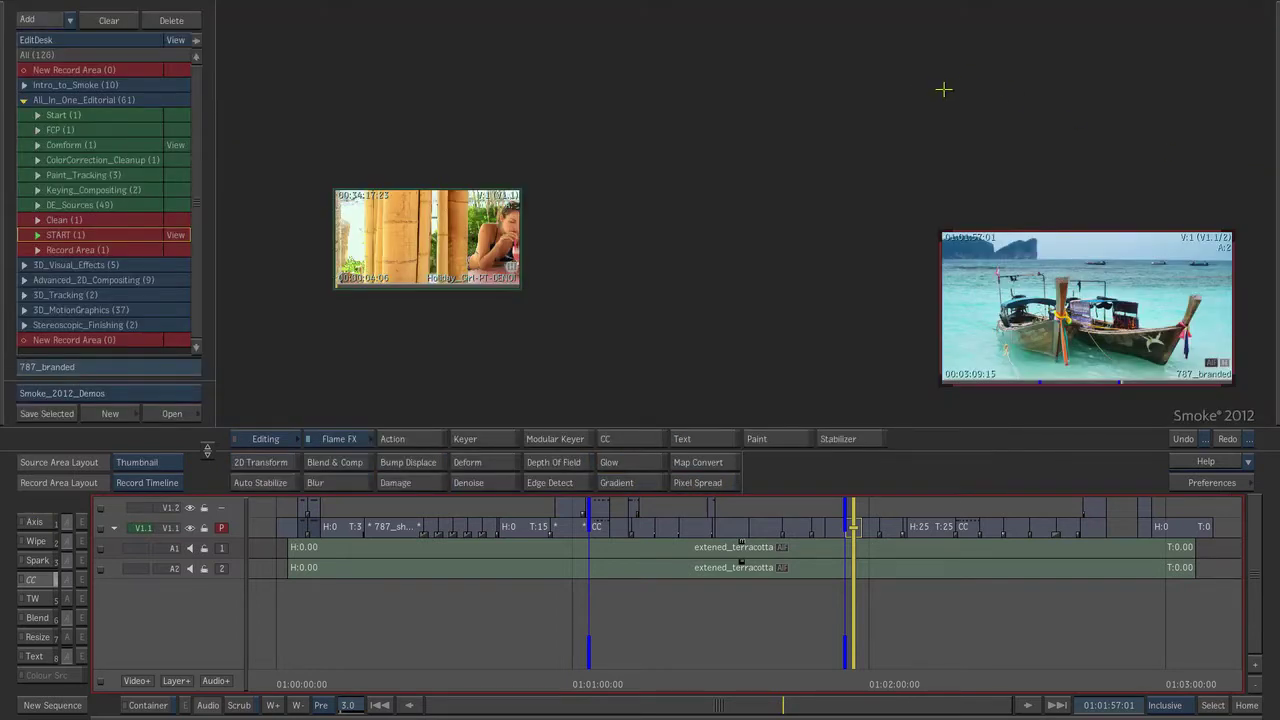
left_click_drag(498, 209, 1122, 158)
left_click_drag(766, 703, 725, 379)
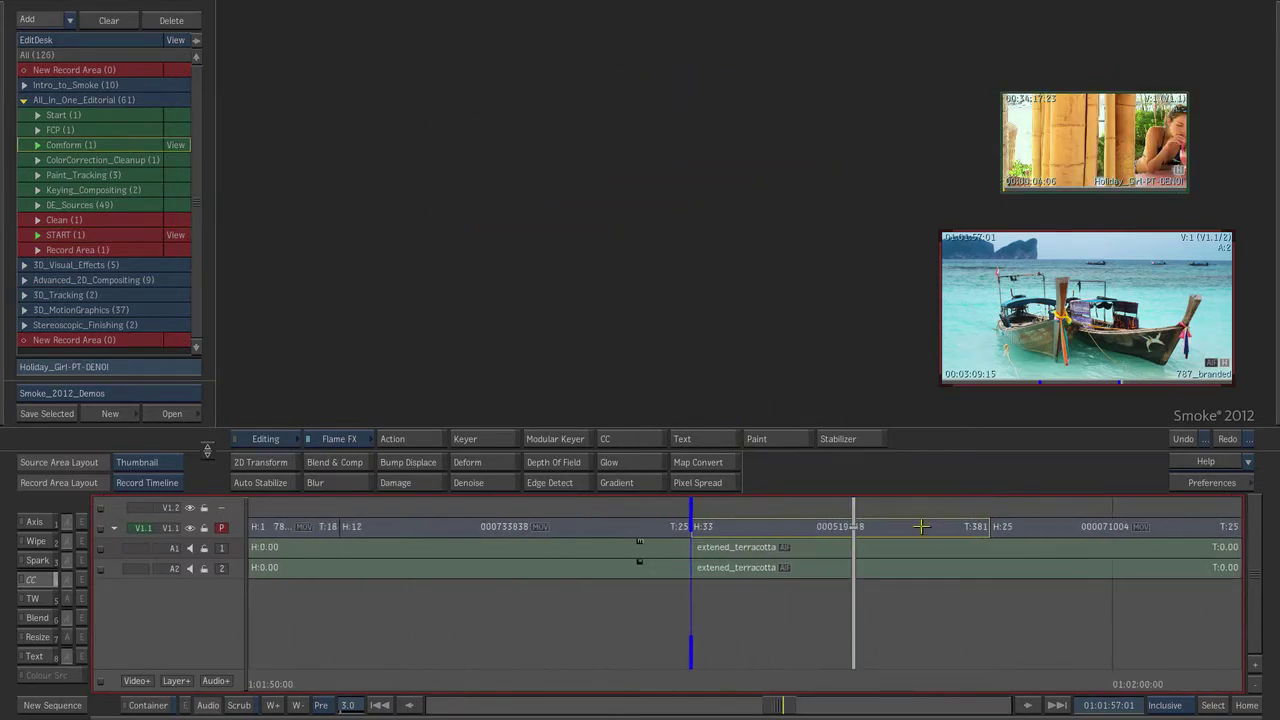
left_click_drag(920, 526, 690, 175)
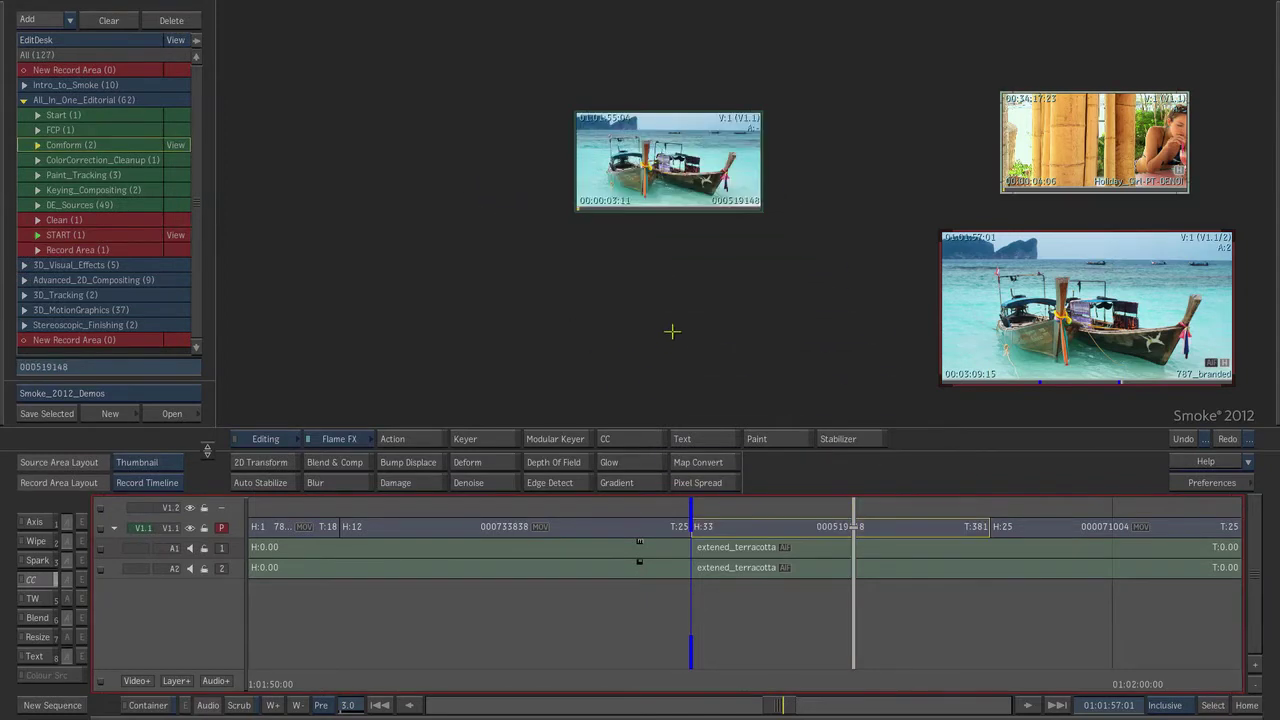
left_click_drag(582, 133, 499, 118)
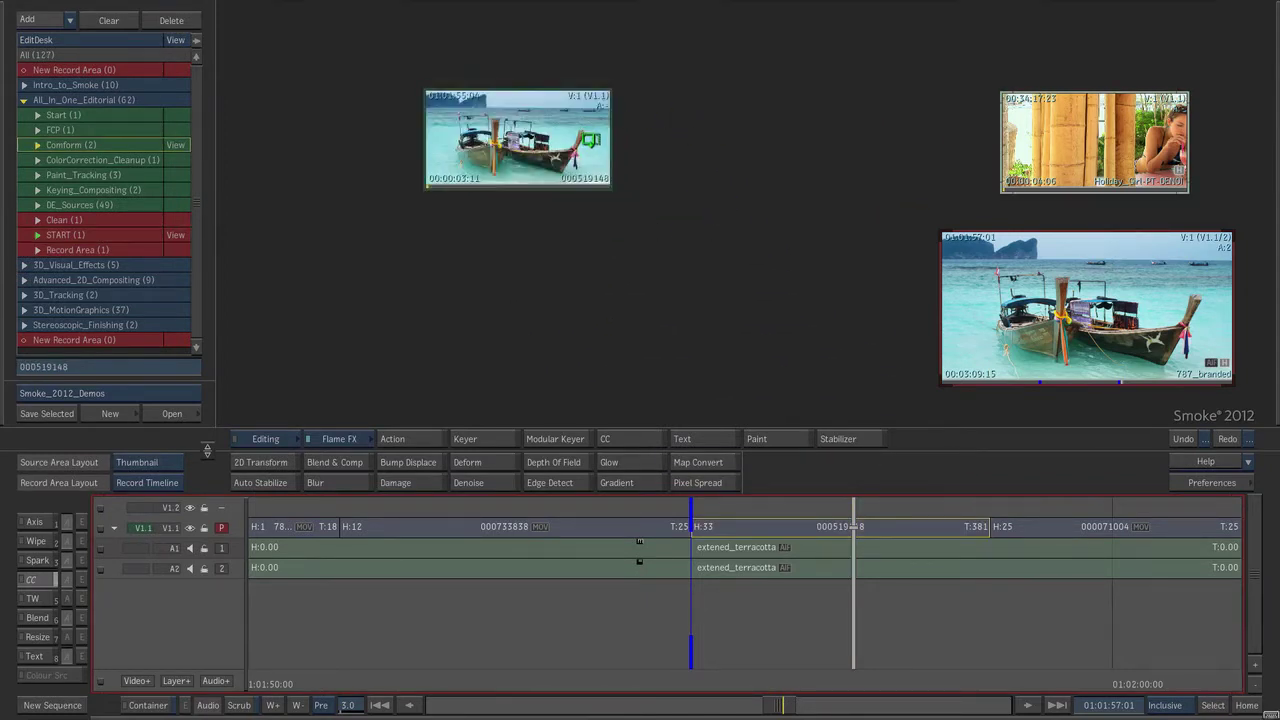
Step: Extract a single frame from the copied boat clip 000519148 and discard the full-length copy
left_click_drag(601, 140, 696, 263)
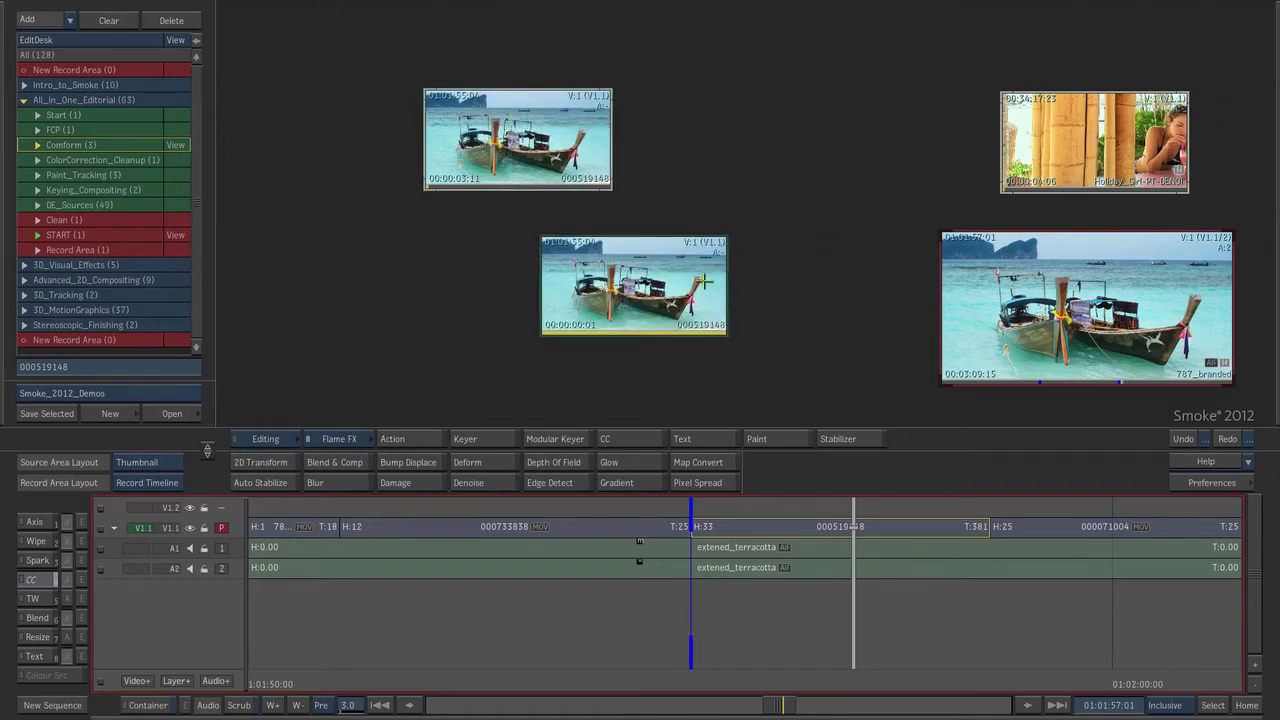
left_click_drag(532, 146, 320, 715)
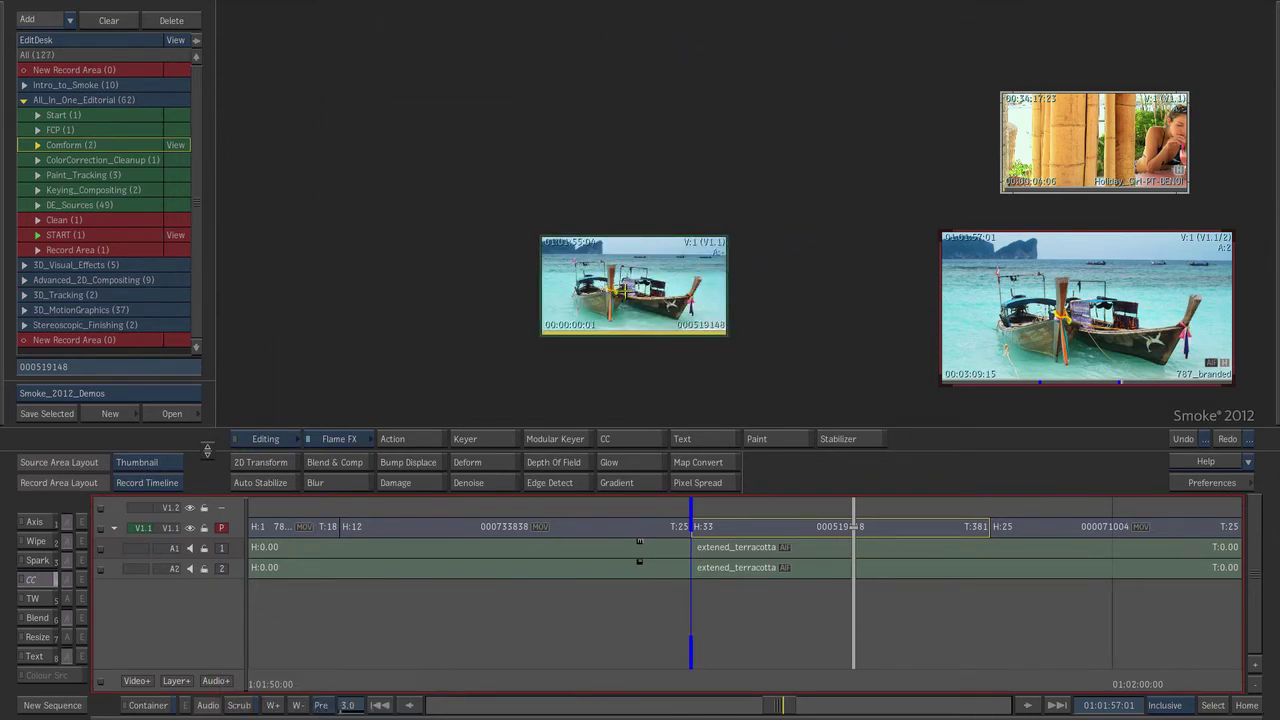
left_click_drag(618, 290, 567, 220)
Step: Examine the extracted boat still full screen and return to the desktop
double_click(580, 212)
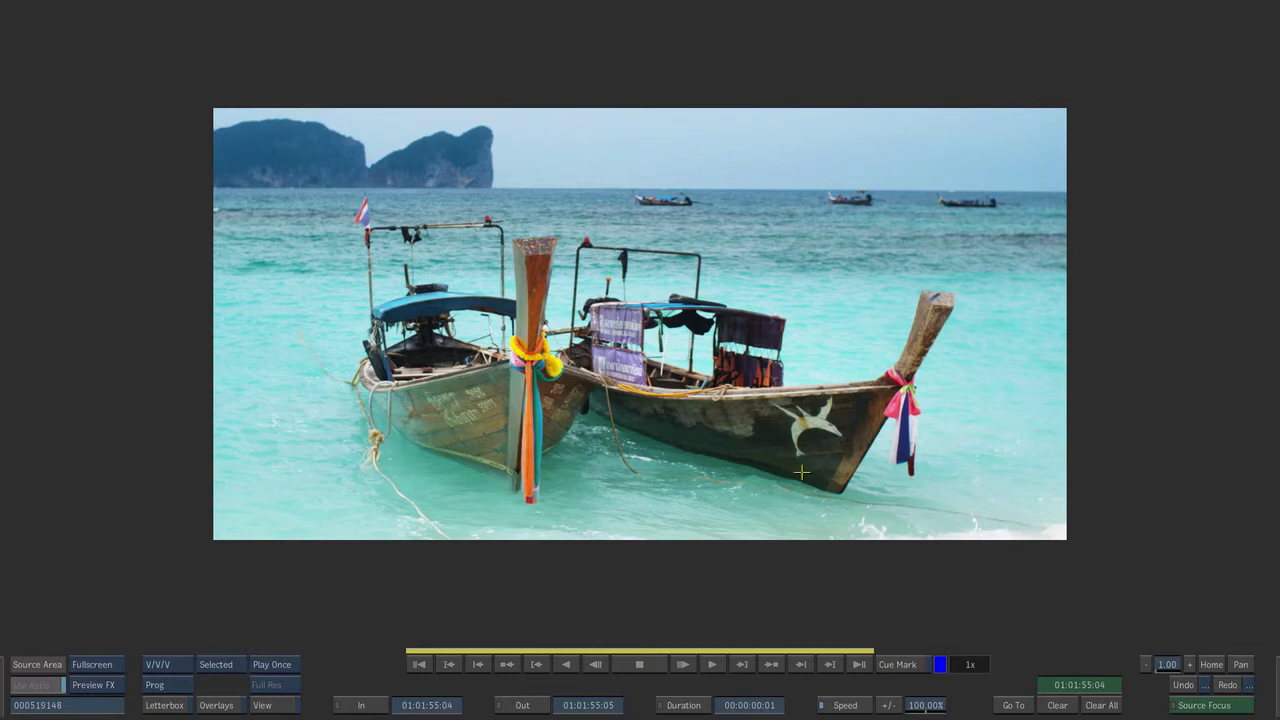
key("Escape")
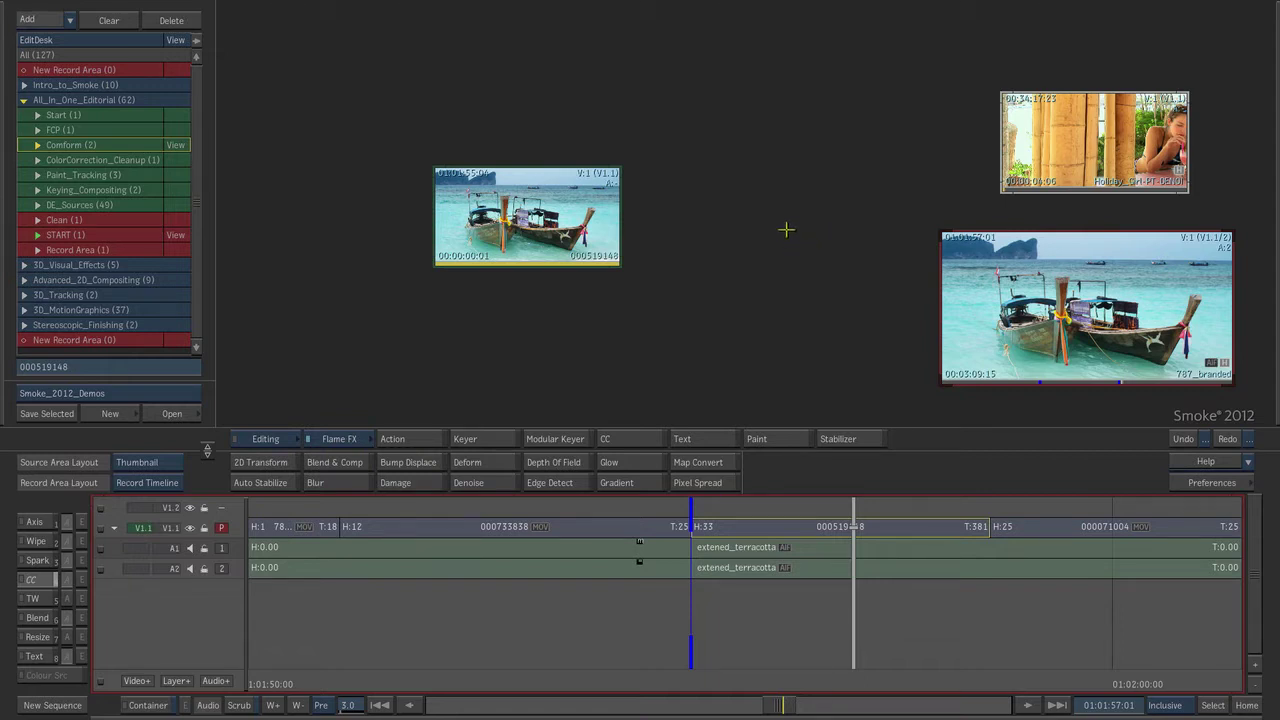
left_click_drag(558, 201, 490, 177)
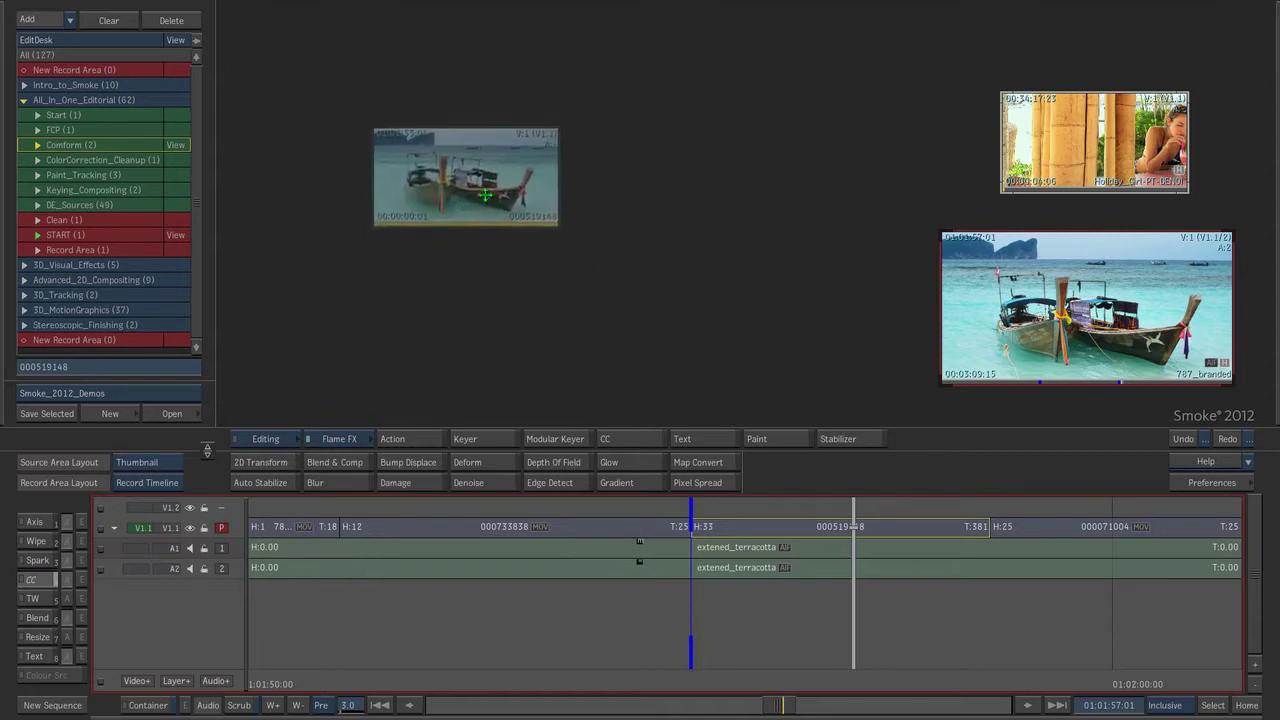
Step: Load the extracted boat still into Paint and reset all paint settings
left_click(787, 438)
left_click(434, 150)
left_click(677, 177)
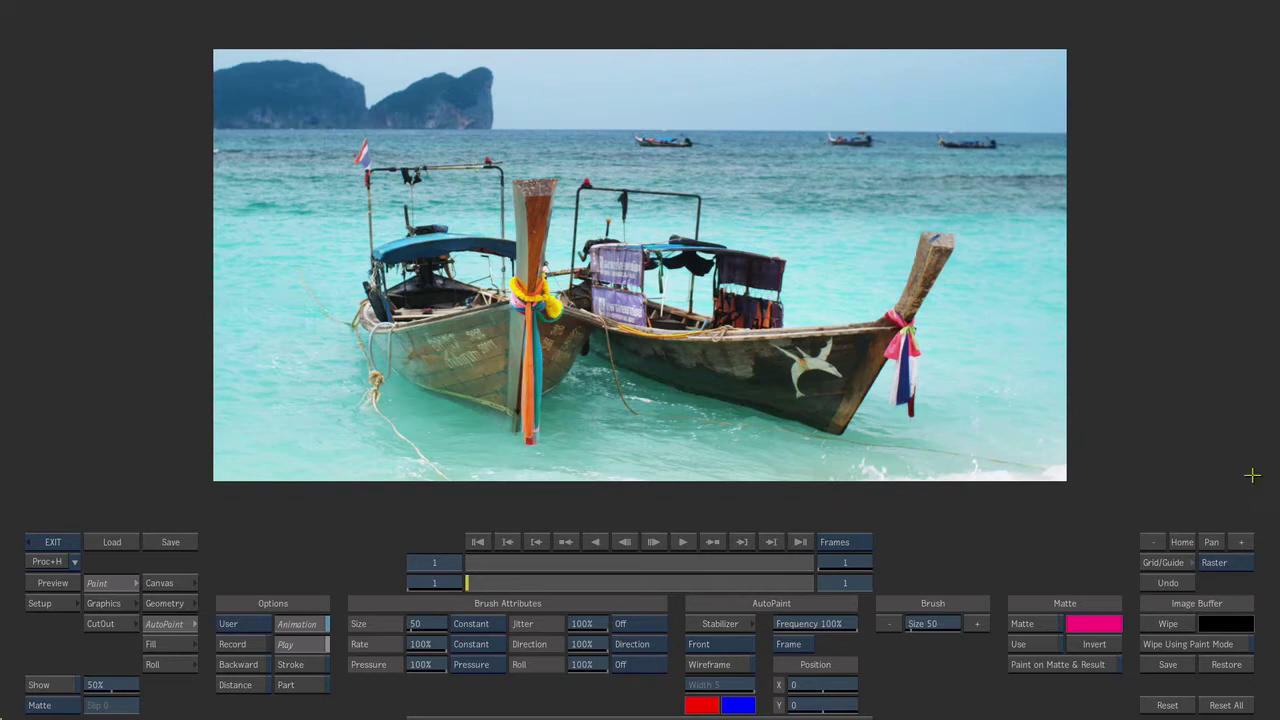
left_click(1222, 705)
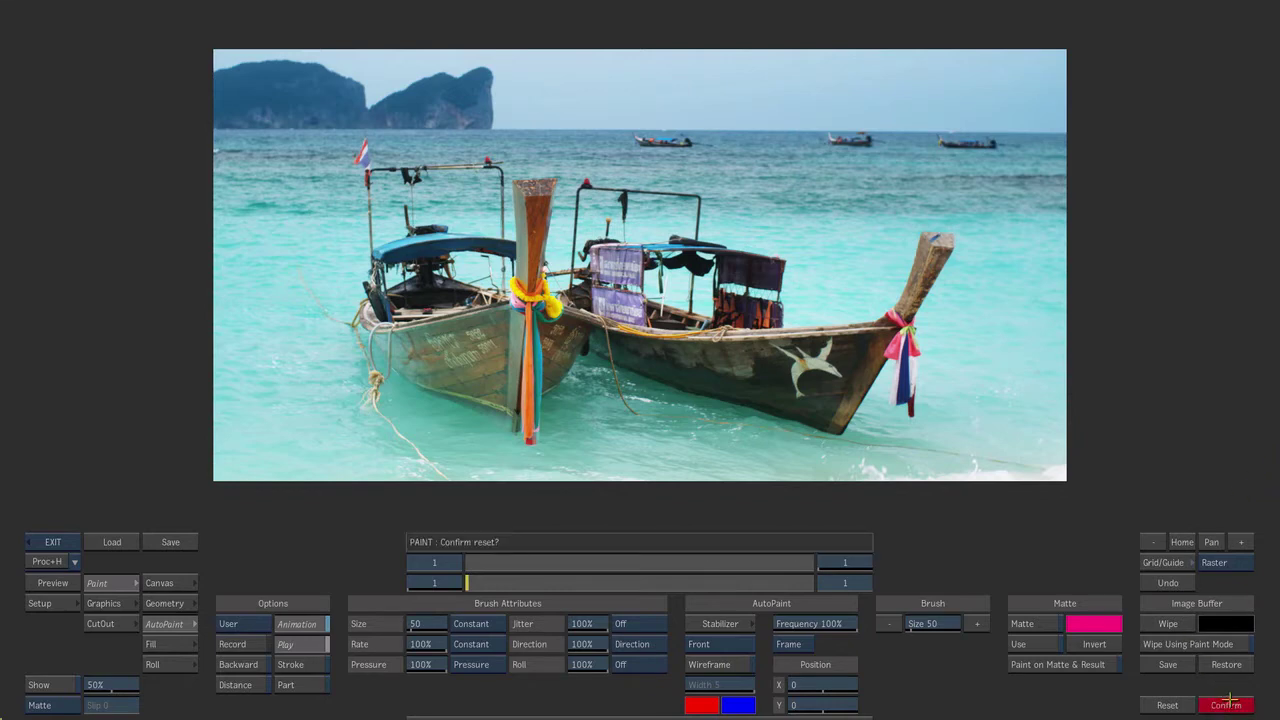
Step: Switch to Canvas painting and set the custom paint mode to Recursive Clone
left_click(157, 585)
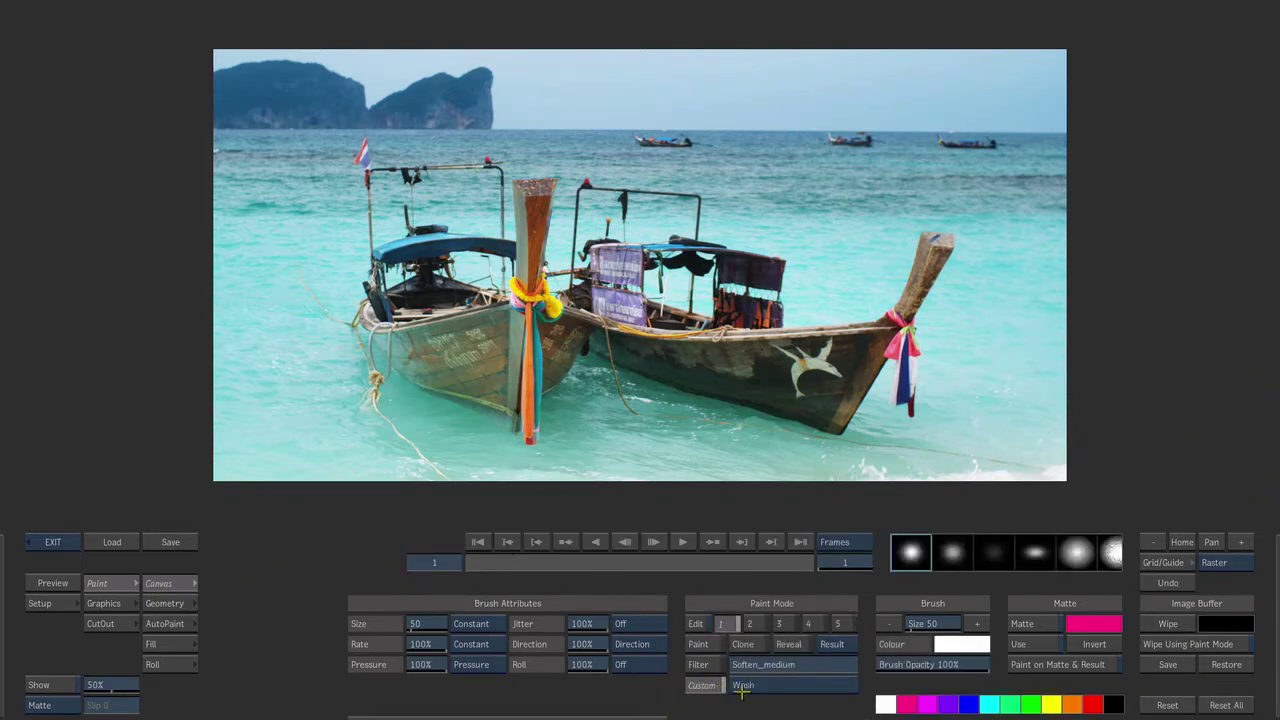
left_click(770, 685)
left_click(795, 584)
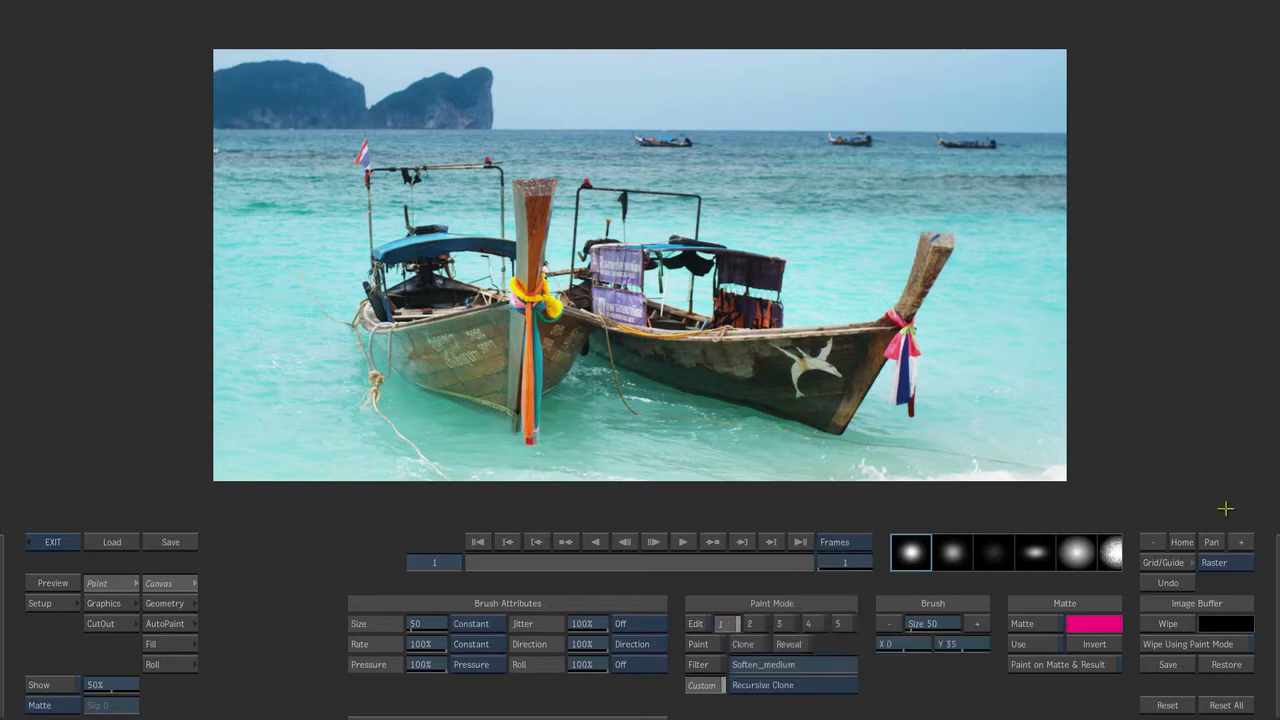
Step: Clone clean hull texture over the white bird logo on the front boat's bow with a size 50 brush
left_click(1243, 540)
left_click_drag(970, 432, 648, 213)
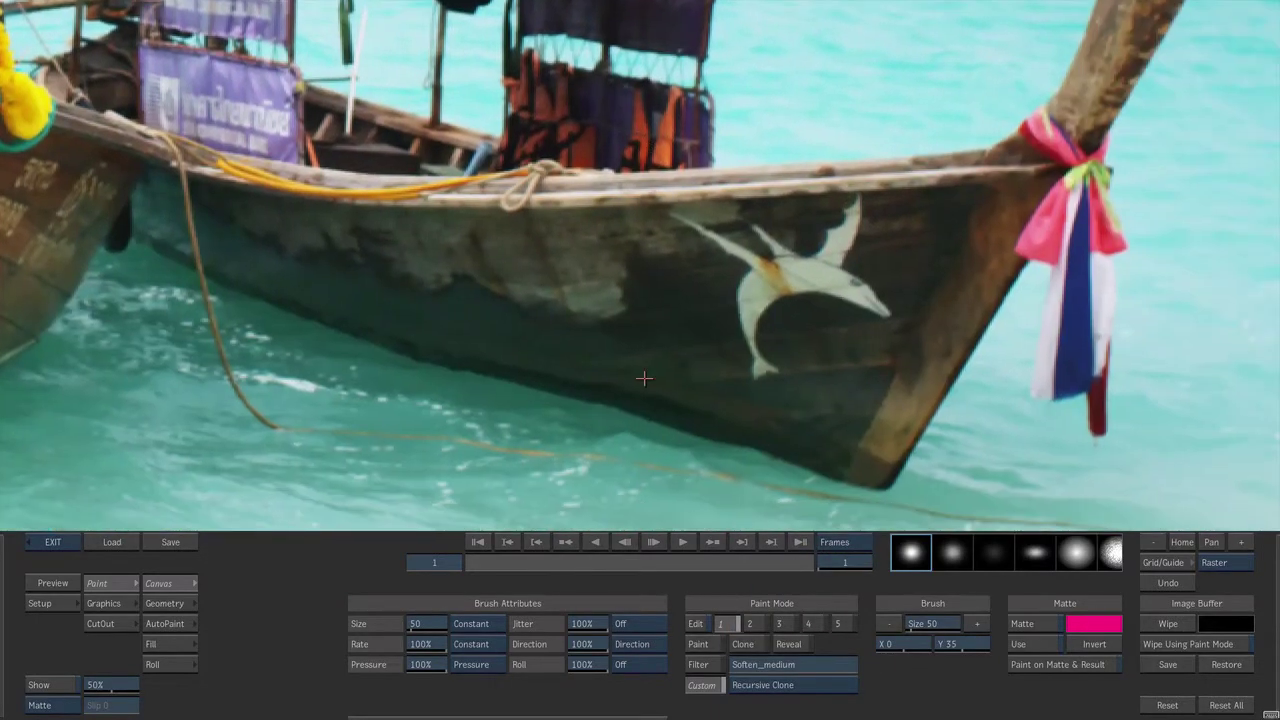
mouse_move(648, 376)
left_mouse_down()
mouse_move(747, 397)
mouse_move(727, 372)
mouse_move(785, 370)
mouse_move(745, 359)
mouse_move(759, 336)
mouse_move(738, 321)
mouse_move(770, 303)
mouse_move(754, 297)
mouse_move(745, 254)
mouse_move(663, 217)
left_mouse_up()
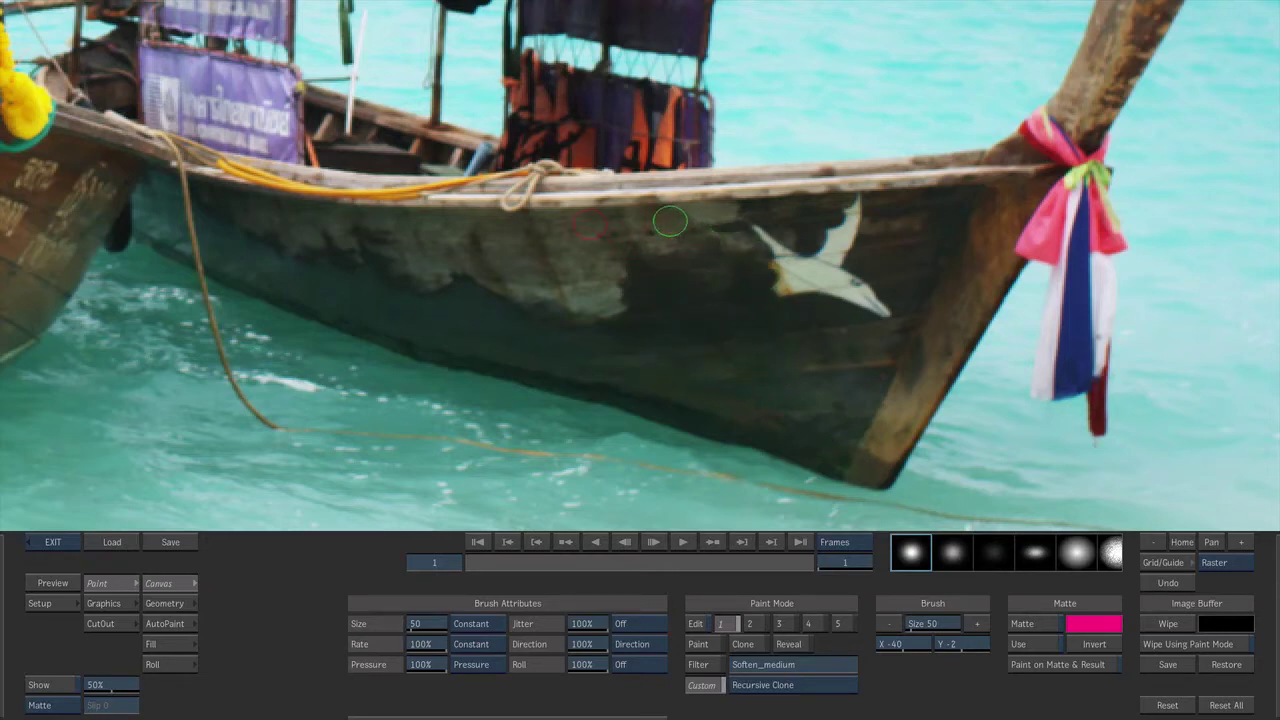
mouse_move(942, 197)
left_mouse_down()
mouse_move(857, 204)
mouse_move(885, 207)
mouse_move(848, 239)
mouse_move(835, 229)
mouse_move(852, 251)
mouse_move(816, 244)
left_mouse_up()
mouse_move(664, 314)
left_mouse_down()
mouse_move(784, 296)
mouse_move(778, 282)
mouse_move(803, 267)
mouse_move(749, 220)
left_mouse_up()
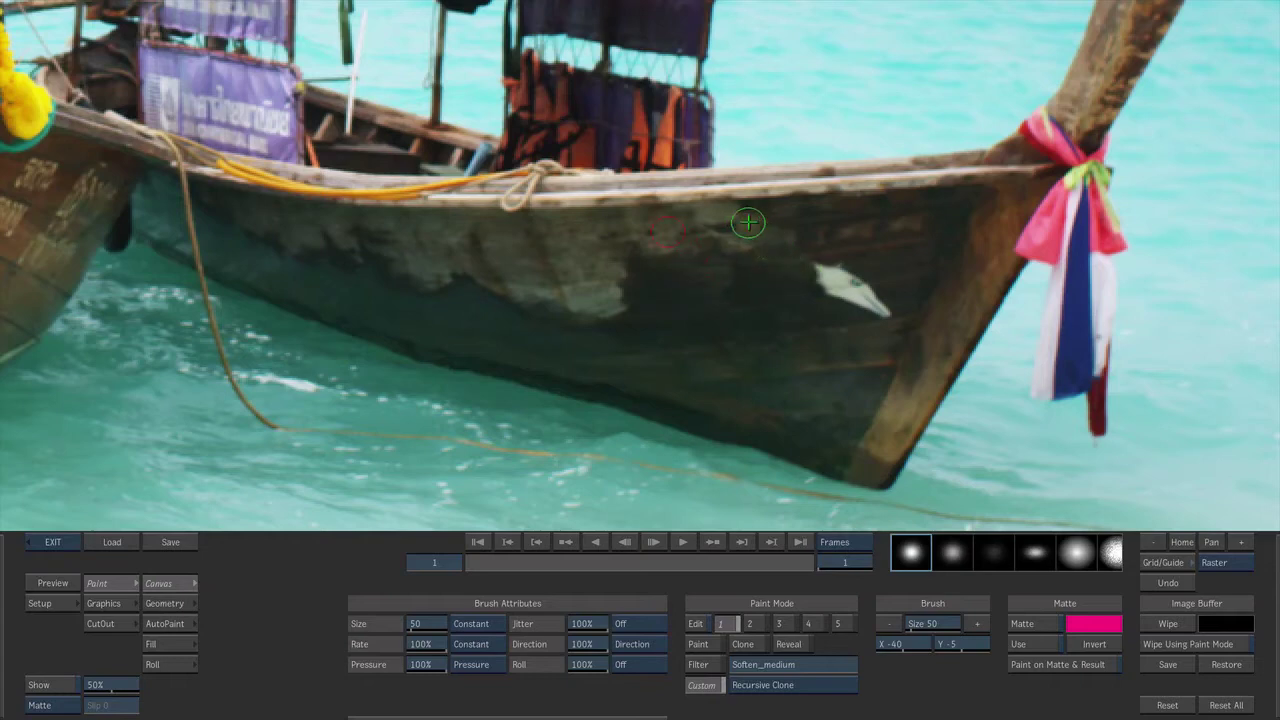
mouse_move(810, 286)
left_mouse_down()
mouse_move(874, 306)
mouse_move(874, 323)
left_mouse_up()
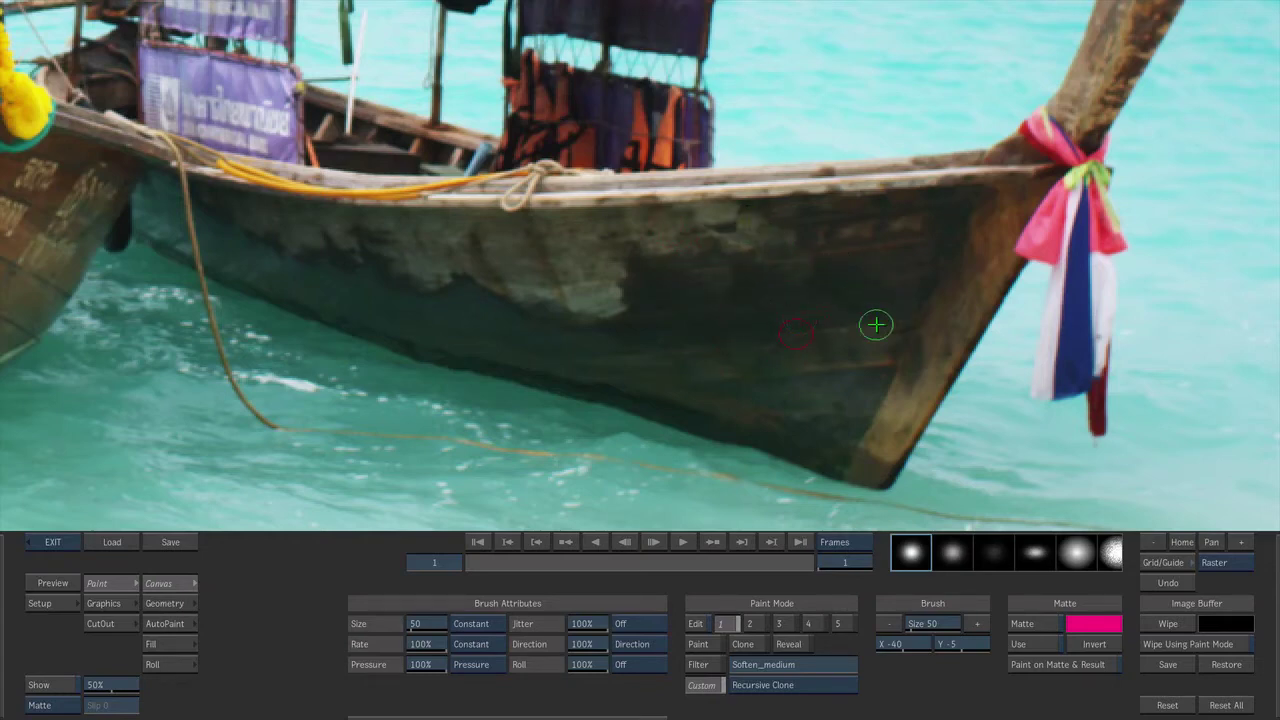
left_click(675, 322, "ctrl")
left_click_drag(721, 298, 741, 293)
Step: Set the custom paint mode to Blur and exit Paint
left_click(737, 684)
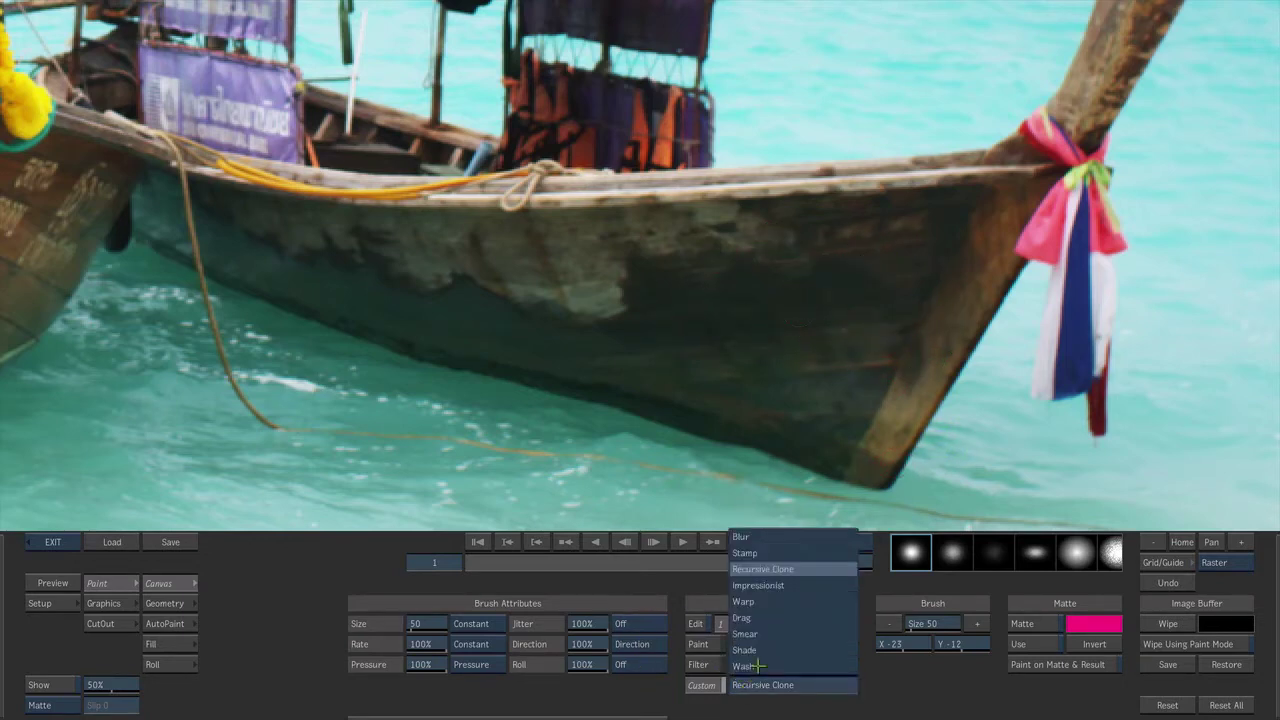
left_click(748, 537)
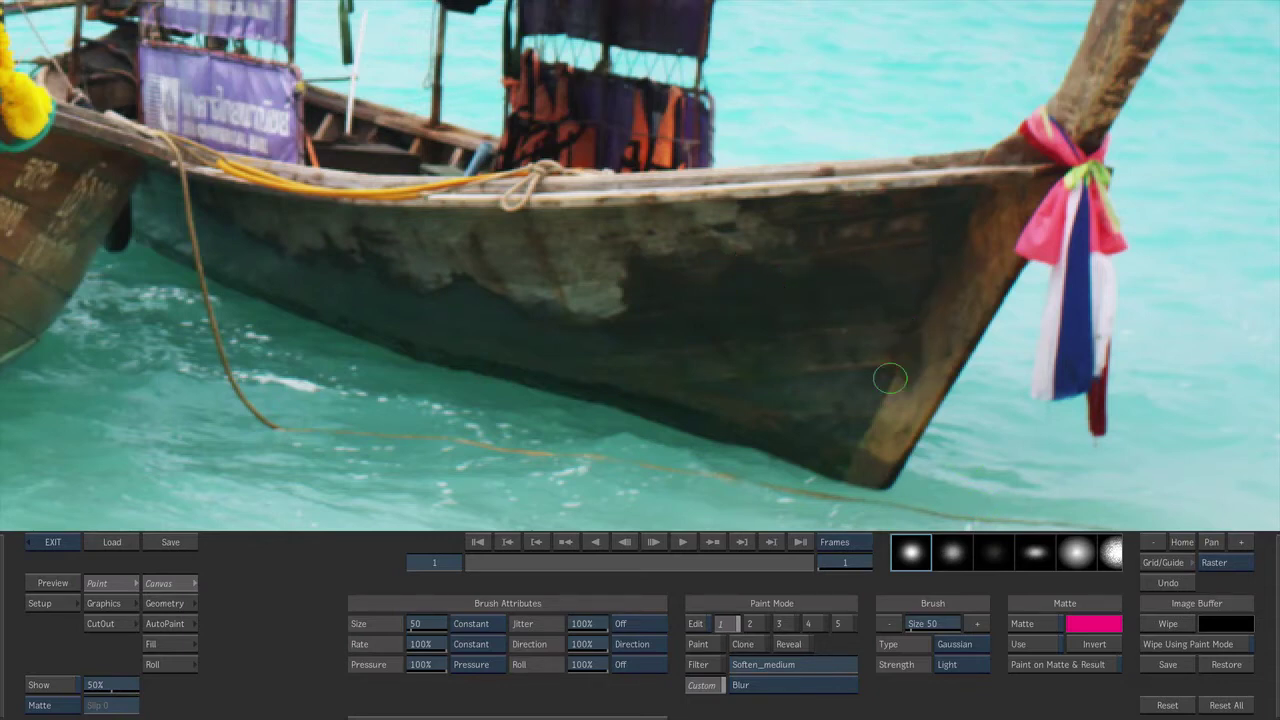
left_click(54, 543)
Step: Examine the painted still 000519148-PT full screen, then place it beside the record thumbnail on the desktop
left_click_drag(684, 162, 686, 244)
double_click(722, 246)
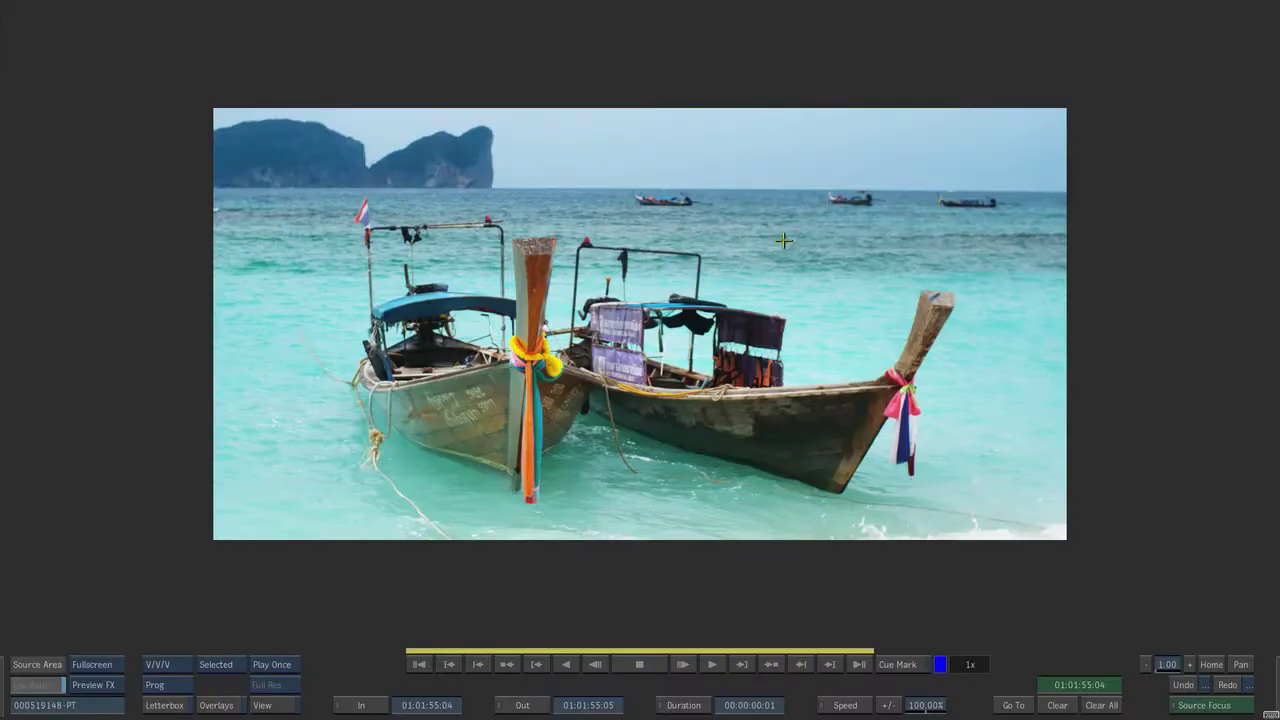
left_click(820, 429)
left_click_drag(691, 247, 791, 309)
Step: Edit the painted still 000519148-PT onto track V1.2 over the full length of boat segment 000519148
left_click(857, 684)
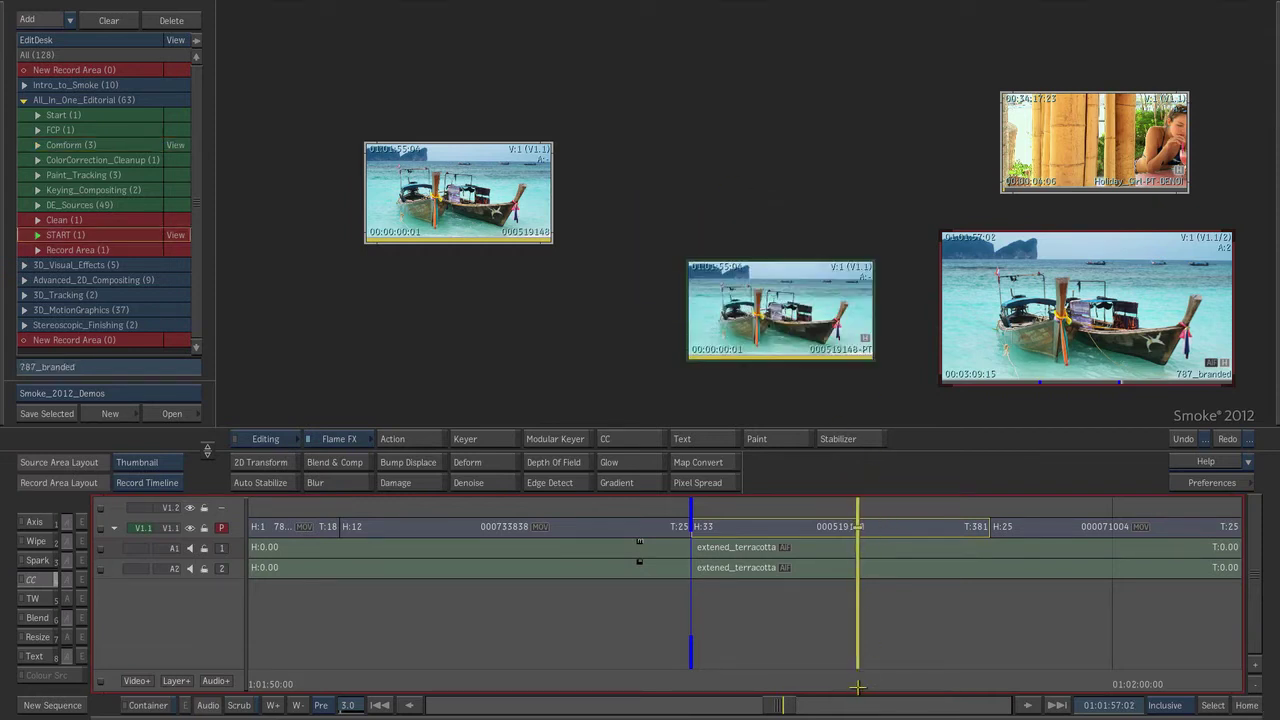
left_click(860, 624)
key("Up")
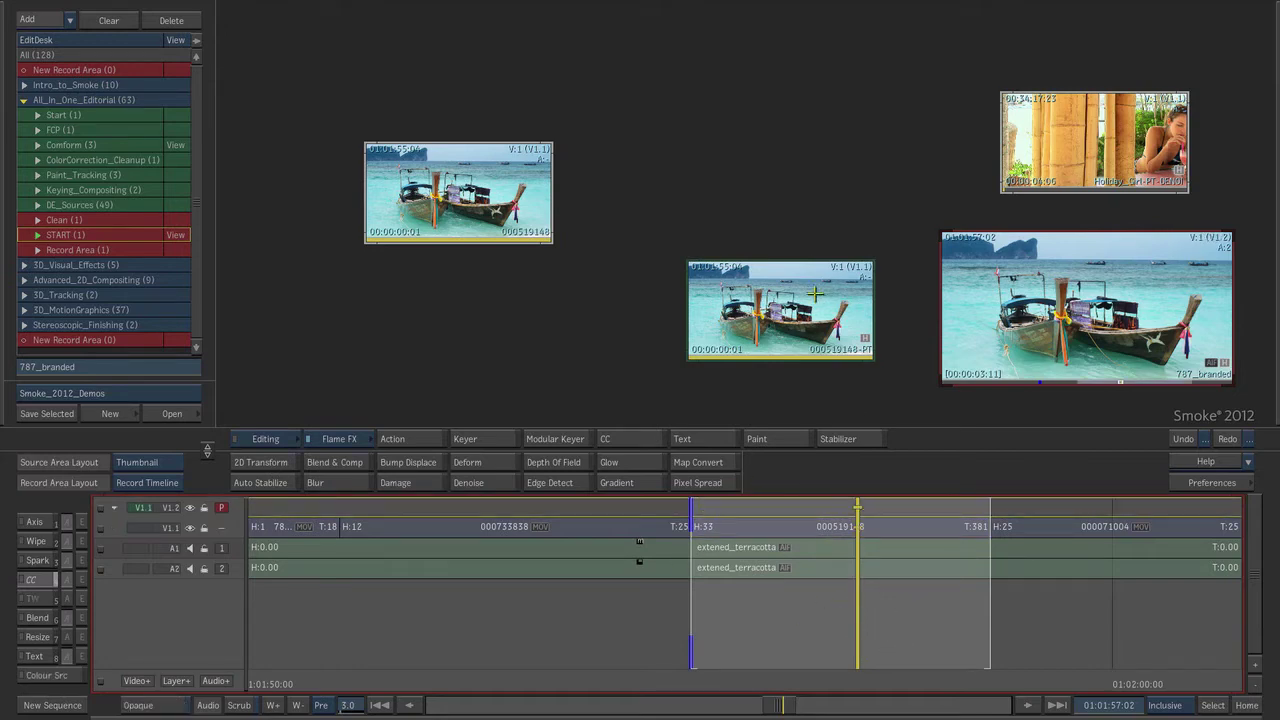
key("Down")
Step: Scrub through the boat shot in the record player to check the painted still on V1.2
left_click_drag(988, 688, 891, 684)
key("Escape")
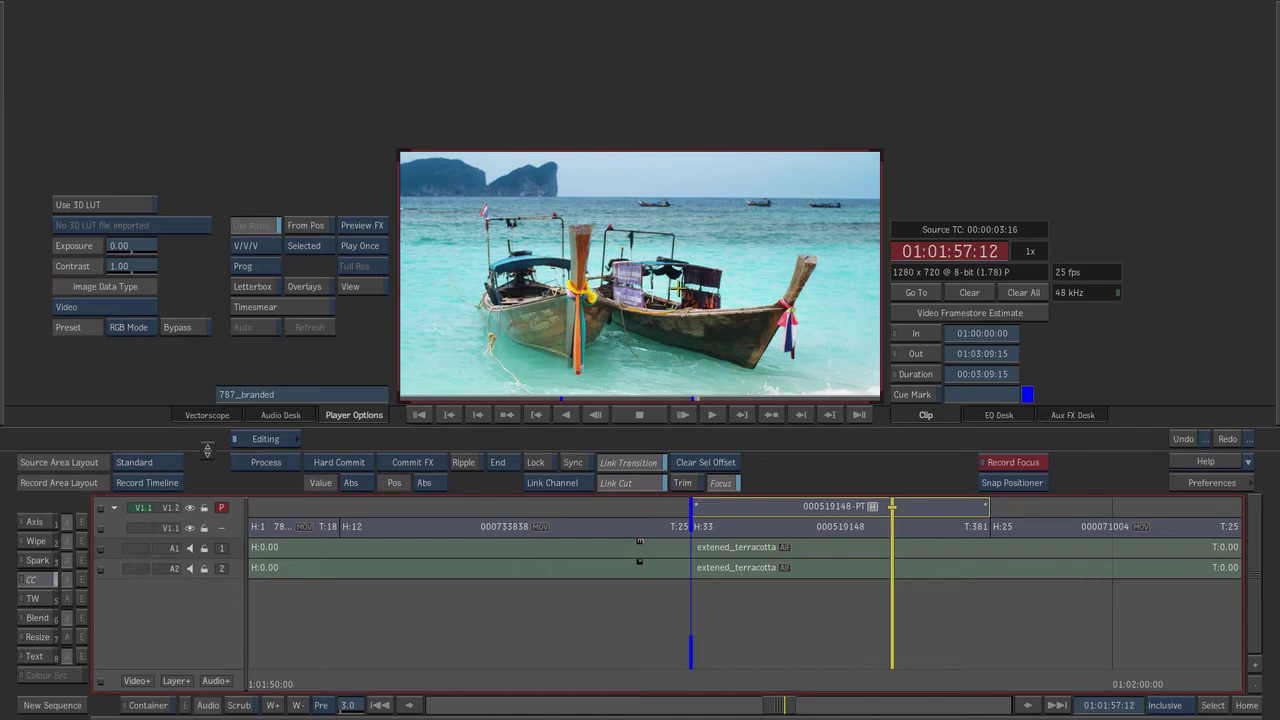
left_click(743, 414)
mouse_move(899, 693)
left_mouse_down()
mouse_move(692, 690)
mouse_move(945, 690)
mouse_move(753, 693)
mouse_move(877, 690)
left_mouse_up()
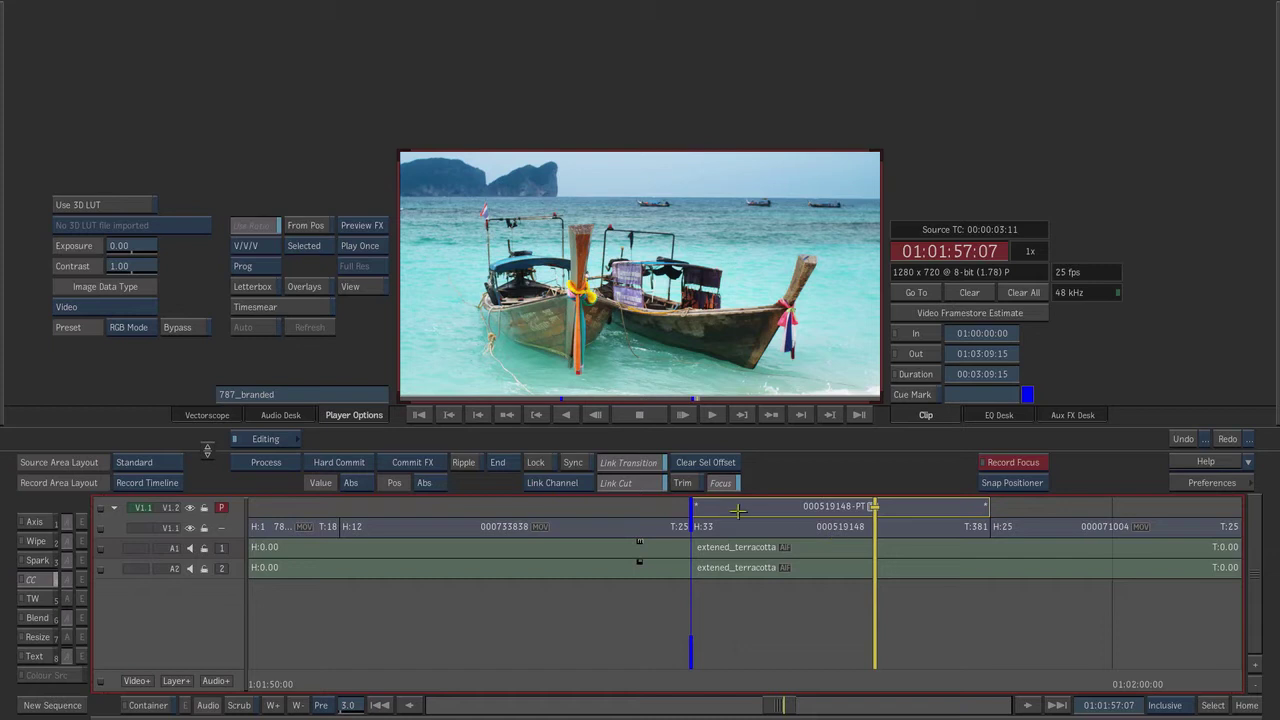
Step: Add an Axis effect to the painted still segment, open its editor at frame 1 and make the layer's surface Bilinear
left_click(34, 521)
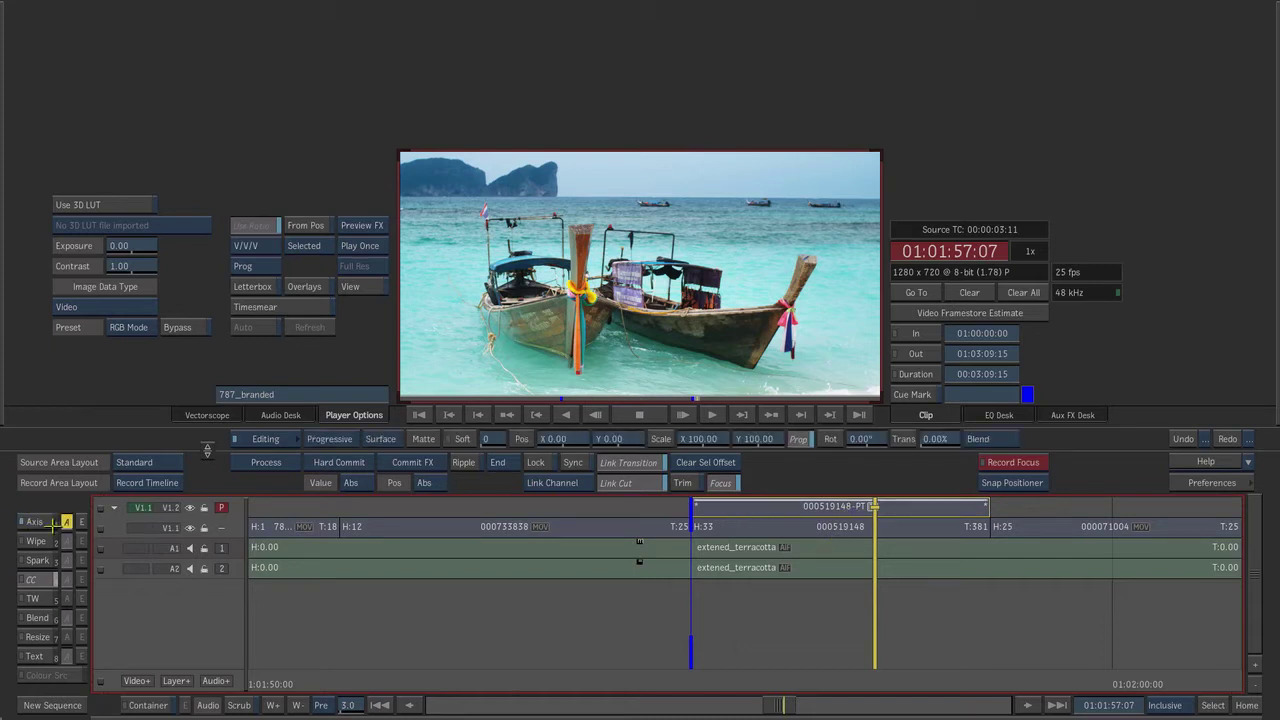
double_click(34, 521)
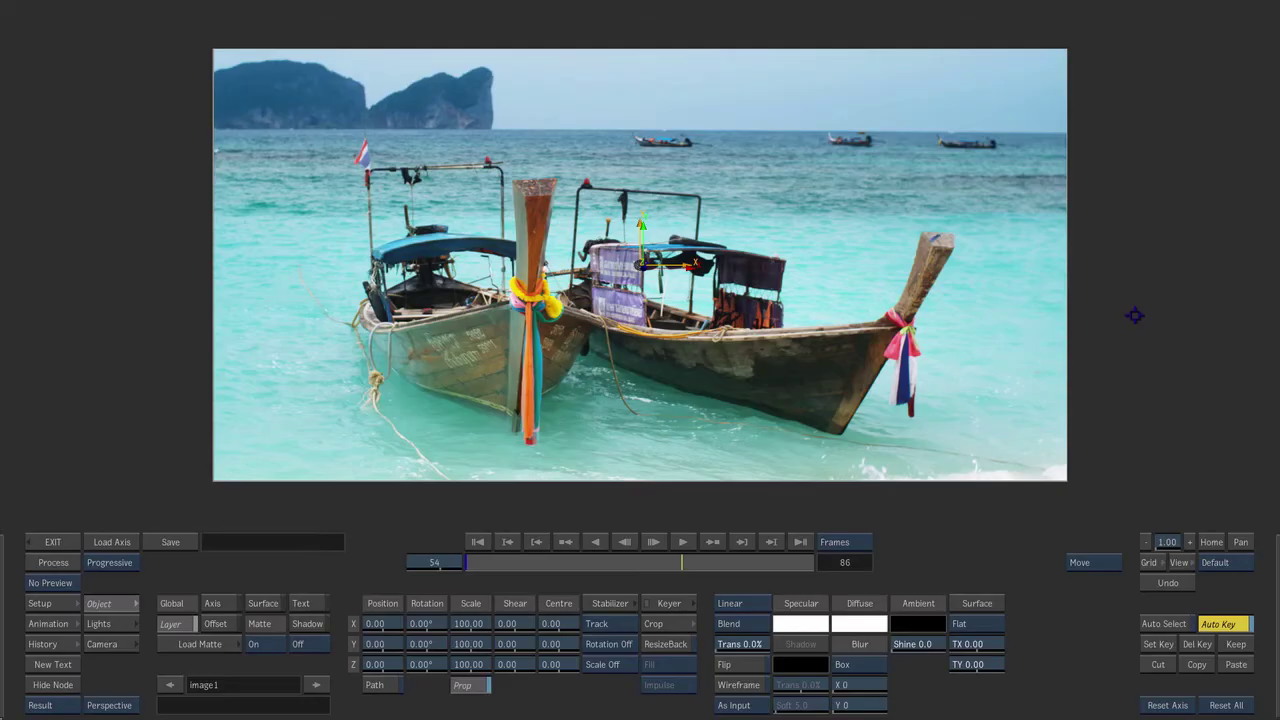
left_click_drag(676, 565, 245, 662)
left_click(977, 622)
left_click(977, 643)
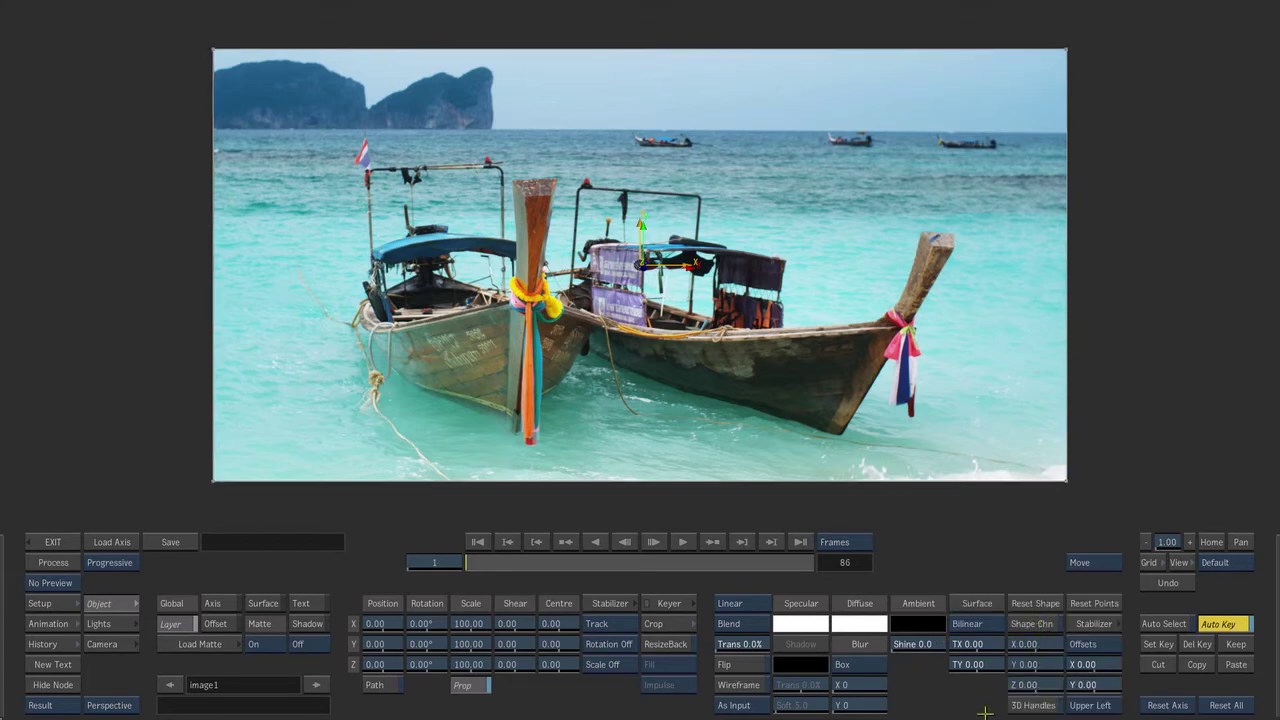
Step: Try pulling the surface's upper-right corner point inward and undo the change
left_click_drag(1067, 49, 961, 142)
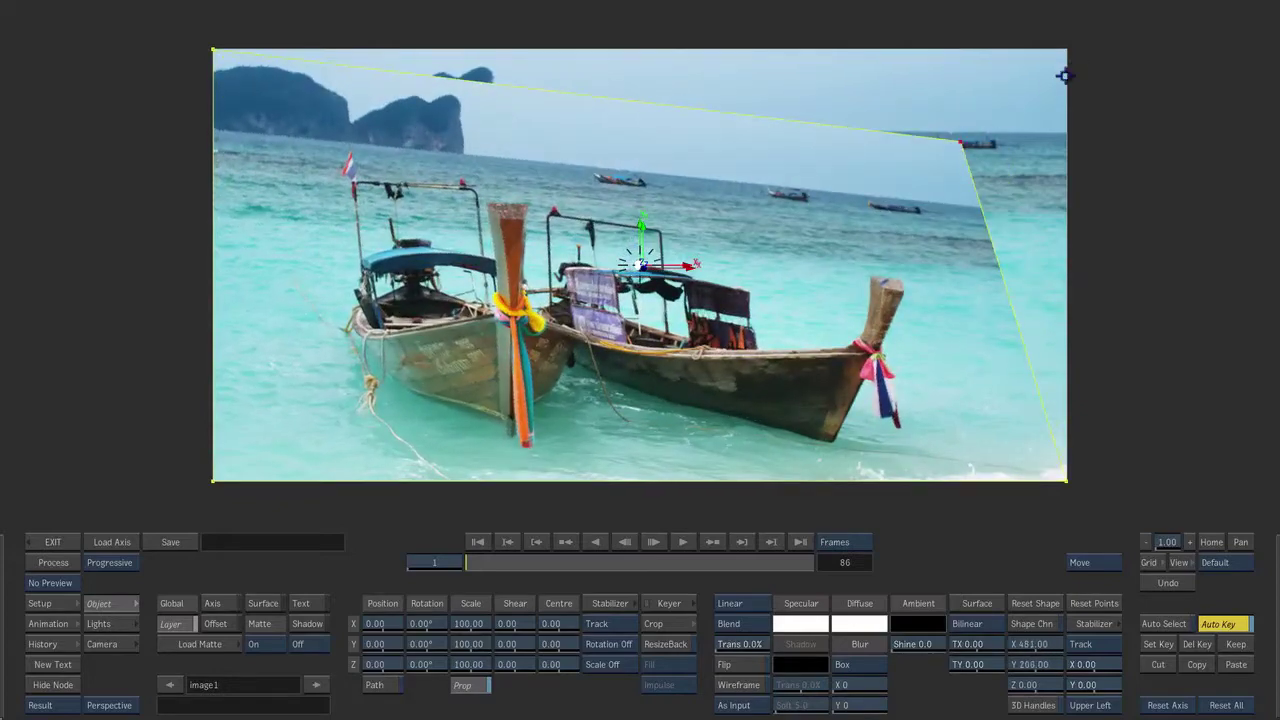
left_click(1162, 584)
Step: Select all four corner points of the bilinear surface and open the Stabilizer for them
left_click_drag(288, 99, 1110, 490)
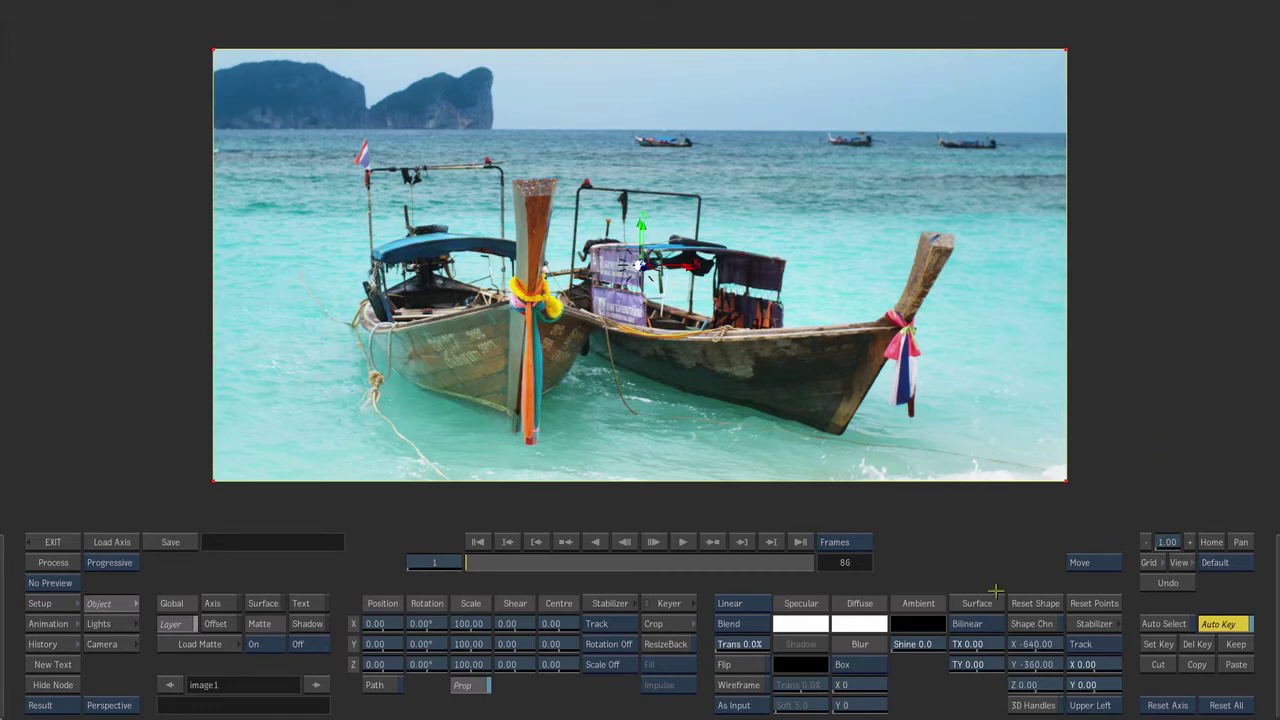
left_click(1095, 623)
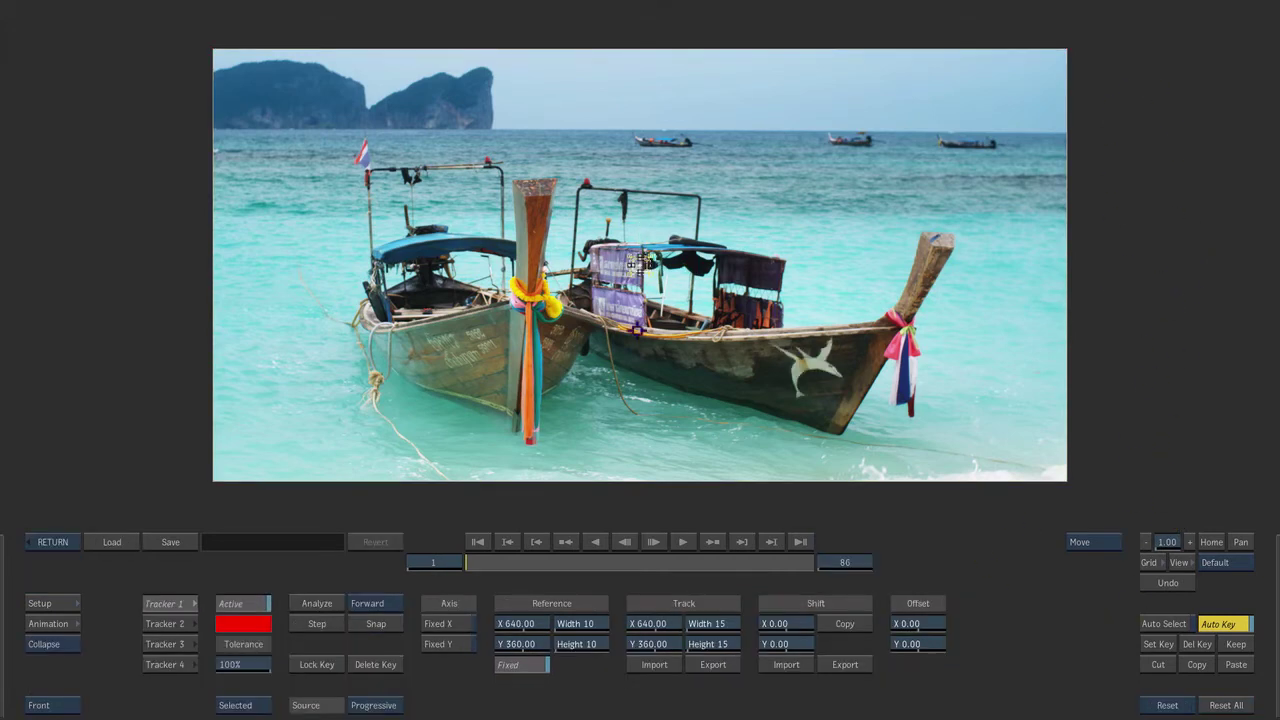
Step: Place trackers 1 and 2 on the hull's rim above the bird logo, tracker 3 at its lower tip and tracker 4 at its beak
left_click_drag(690, 421, 770, 342)
key("2")
left_click_drag(640, 265, 832, 338)
key("3")
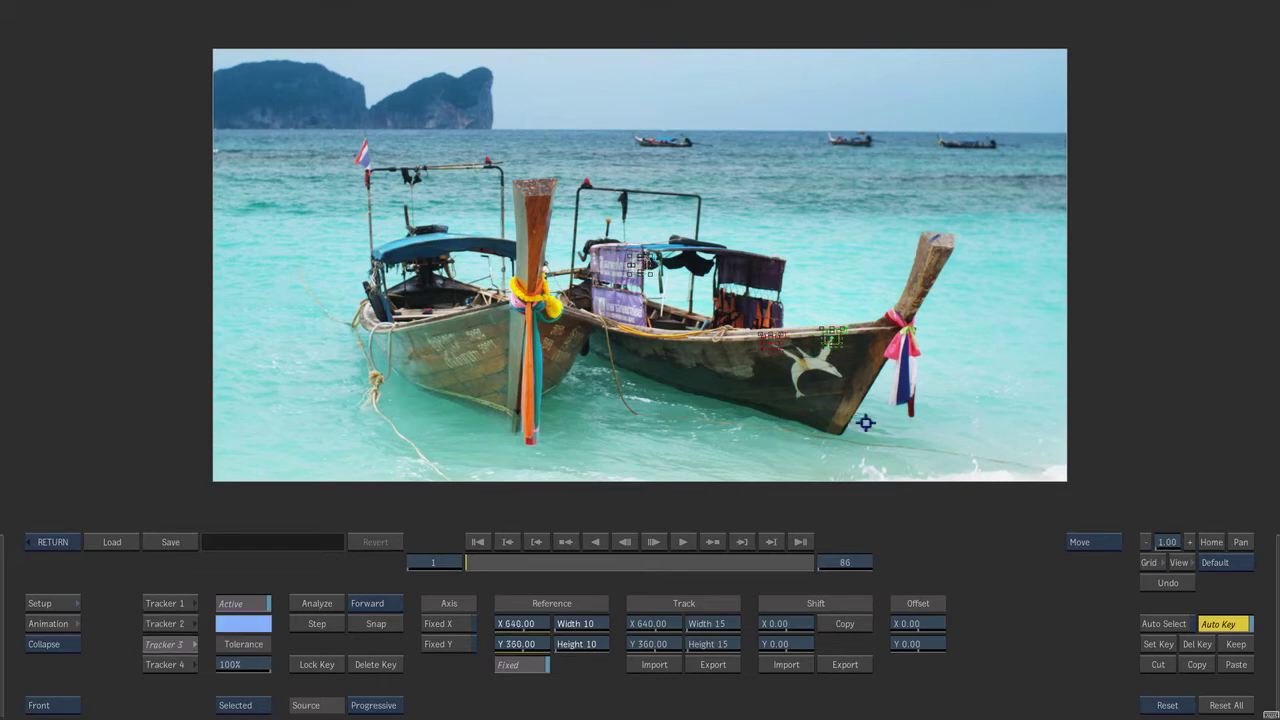
left_click_drag(840, 425, 797, 398)
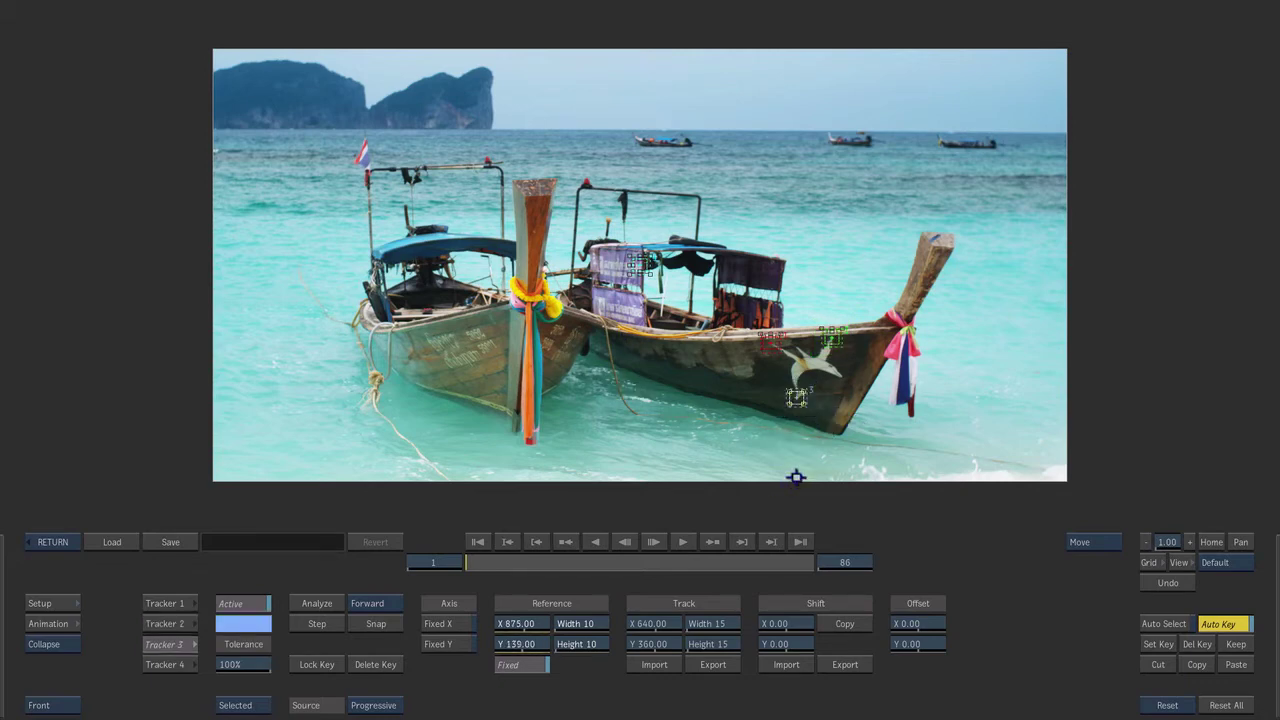
key("4")
left_click_drag(640, 265, 840, 377)
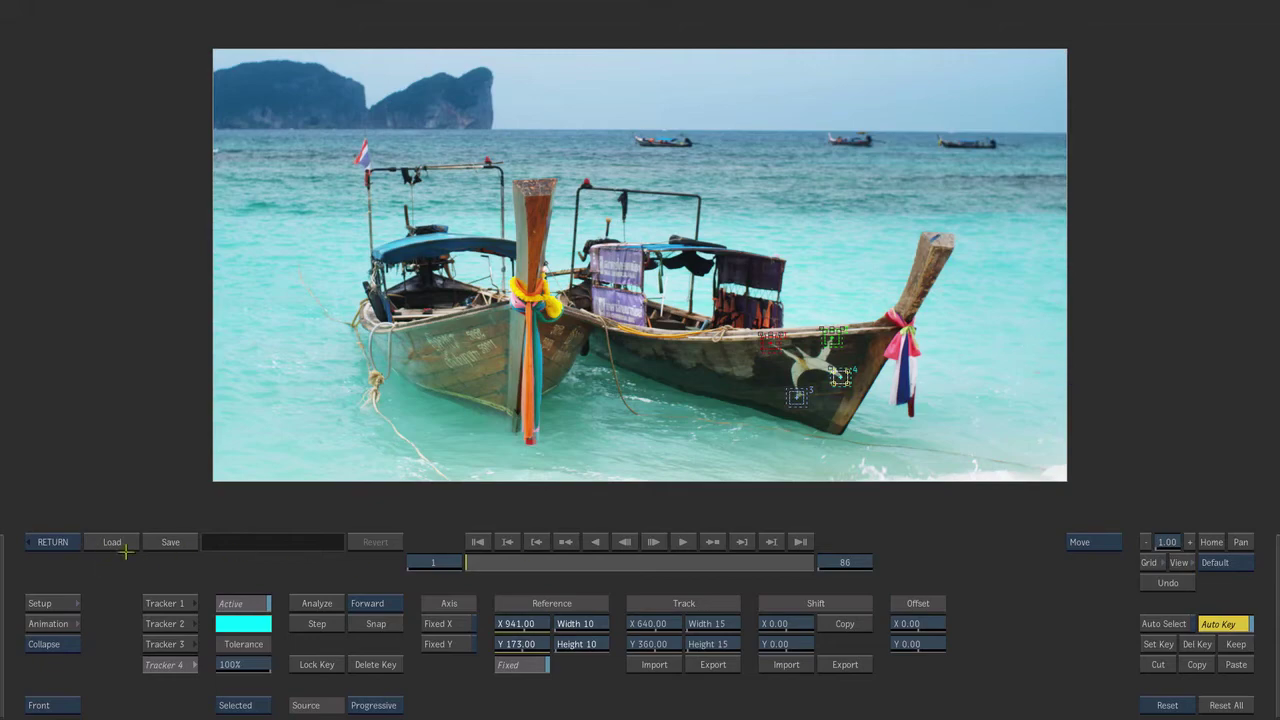
Step: Save the tracker setup over the existing Boat_Logo file and analyze the tracking points forward
left_click(170, 541)
left_click(499, 177)
left_click(1215, 603)
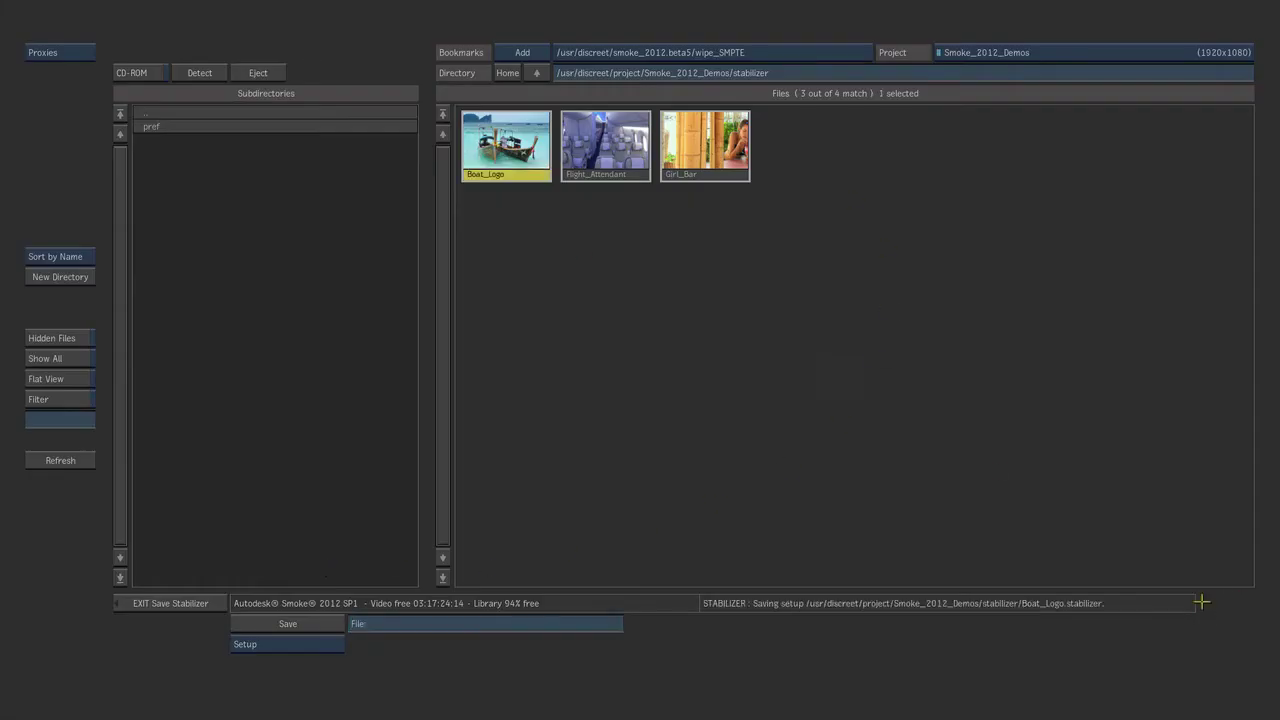
left_click(305, 603)
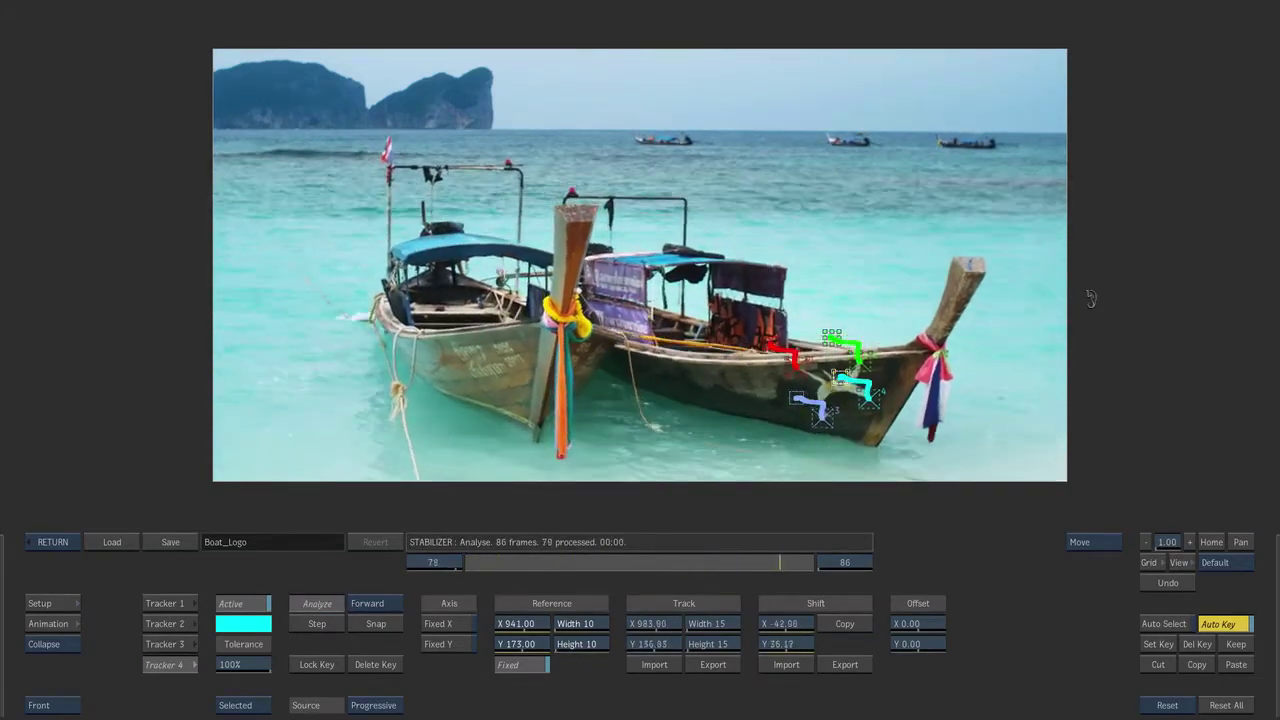
Step: Return from the tracker to the composite and scrub the shot to check the corner-tracked surface
left_click_drag(802, 561, 924, 578)
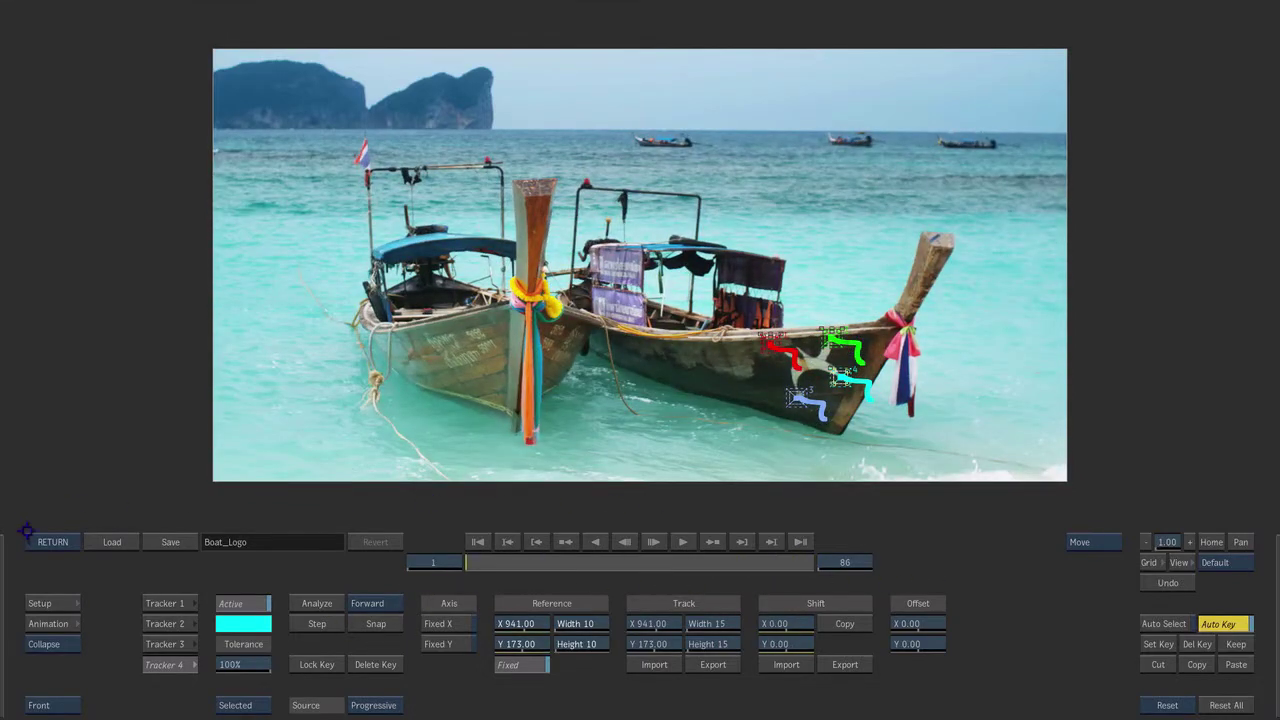
left_click(38, 540)
mouse_move(470, 562)
left_mouse_down()
mouse_move(825, 575)
mouse_move(457, 577)
left_mouse_up()
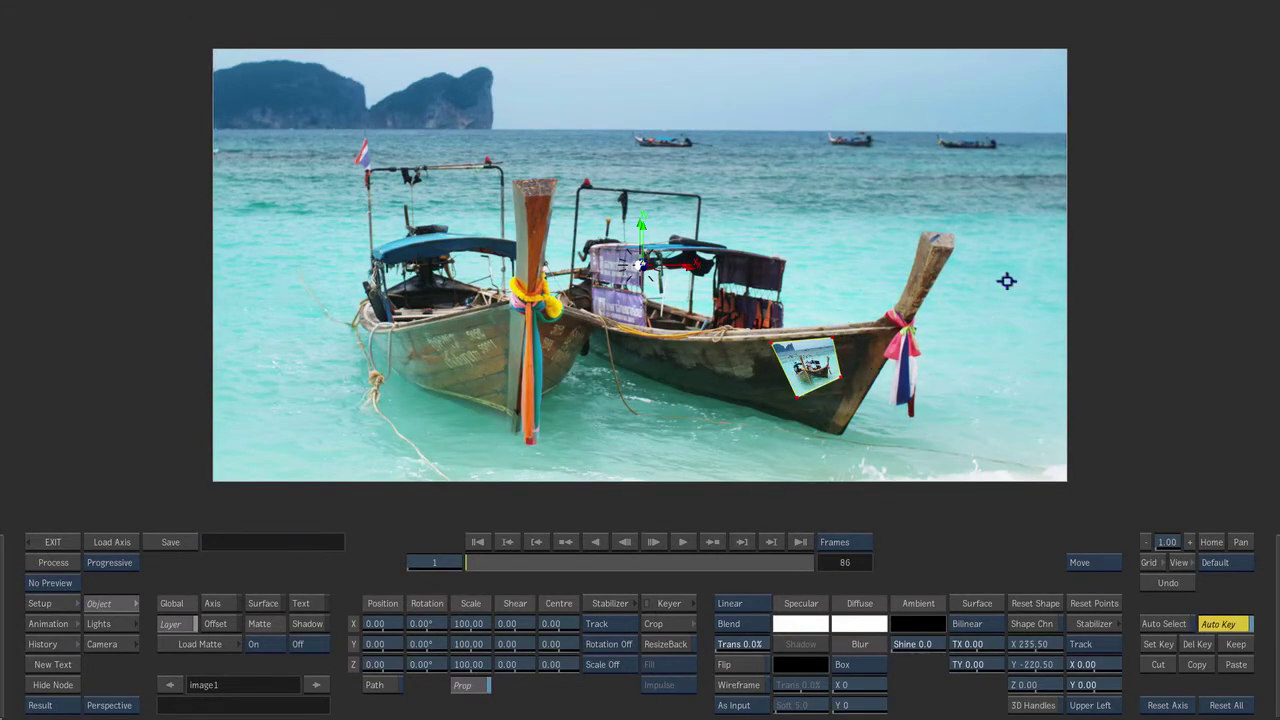
left_click_drag(473, 567, 352, 568)
Step: Track the surface's corner points in Offsets mode by loading the Boat_Logo tracker setup and analyzing it, and scrub the tracked patch
left_click(1093, 623)
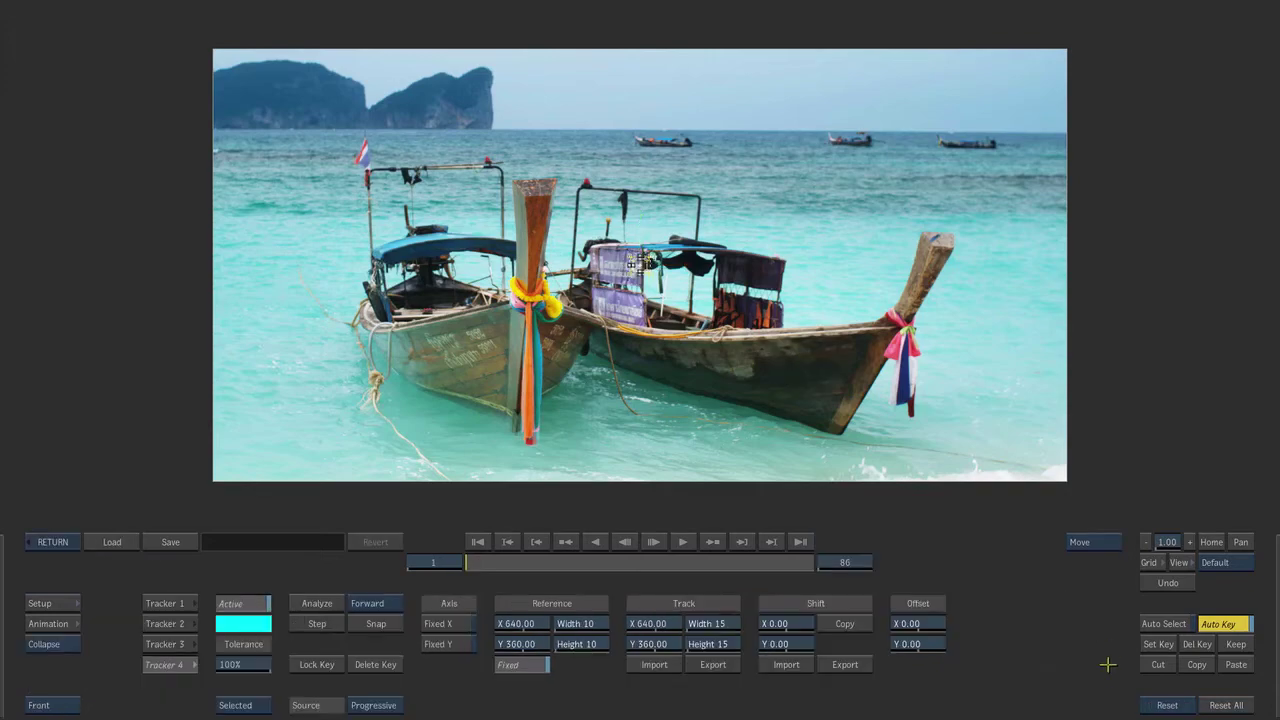
left_click(118, 541)
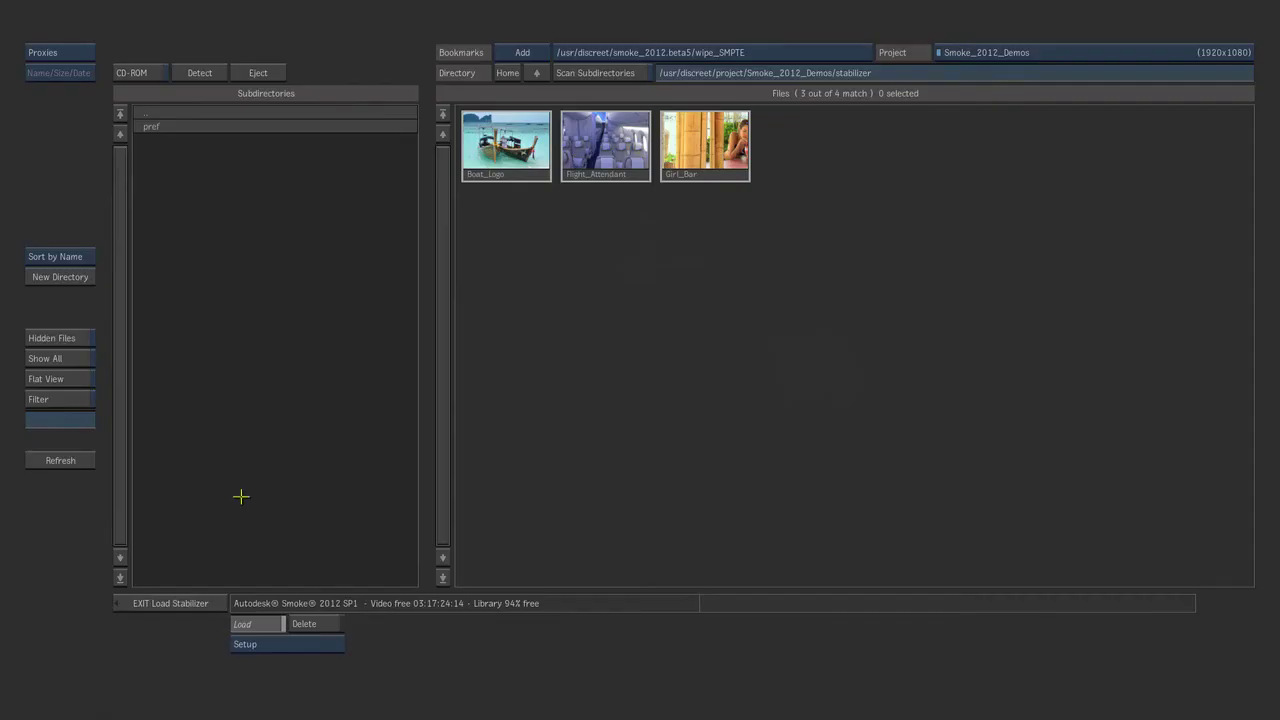
left_click(512, 174)
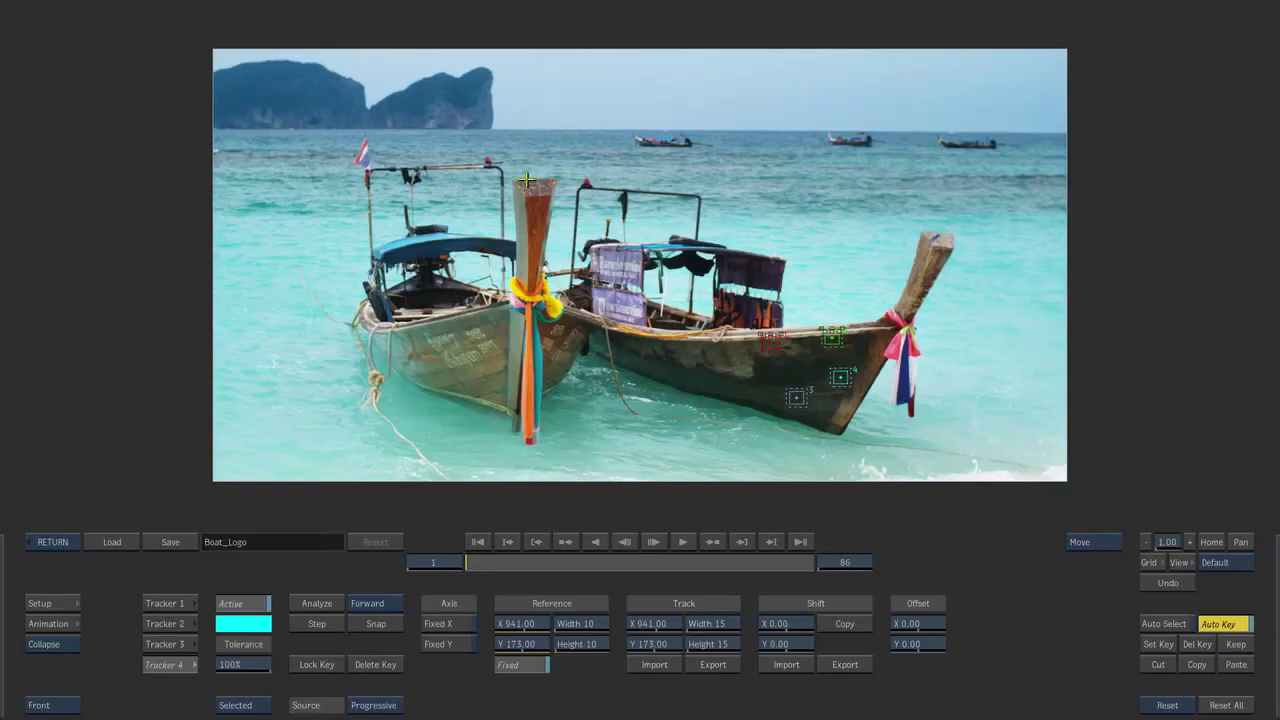
left_click(312, 626)
left_click(57, 541)
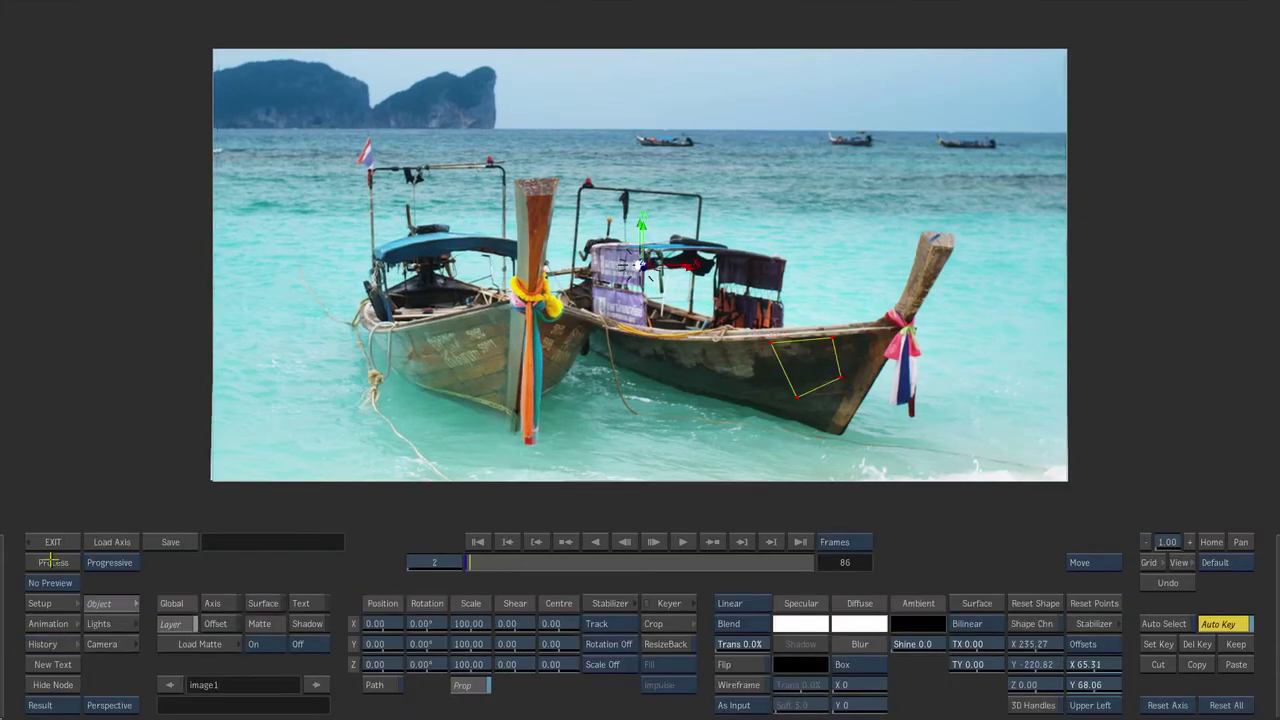
left_click_drag(485, 567, 234, 226)
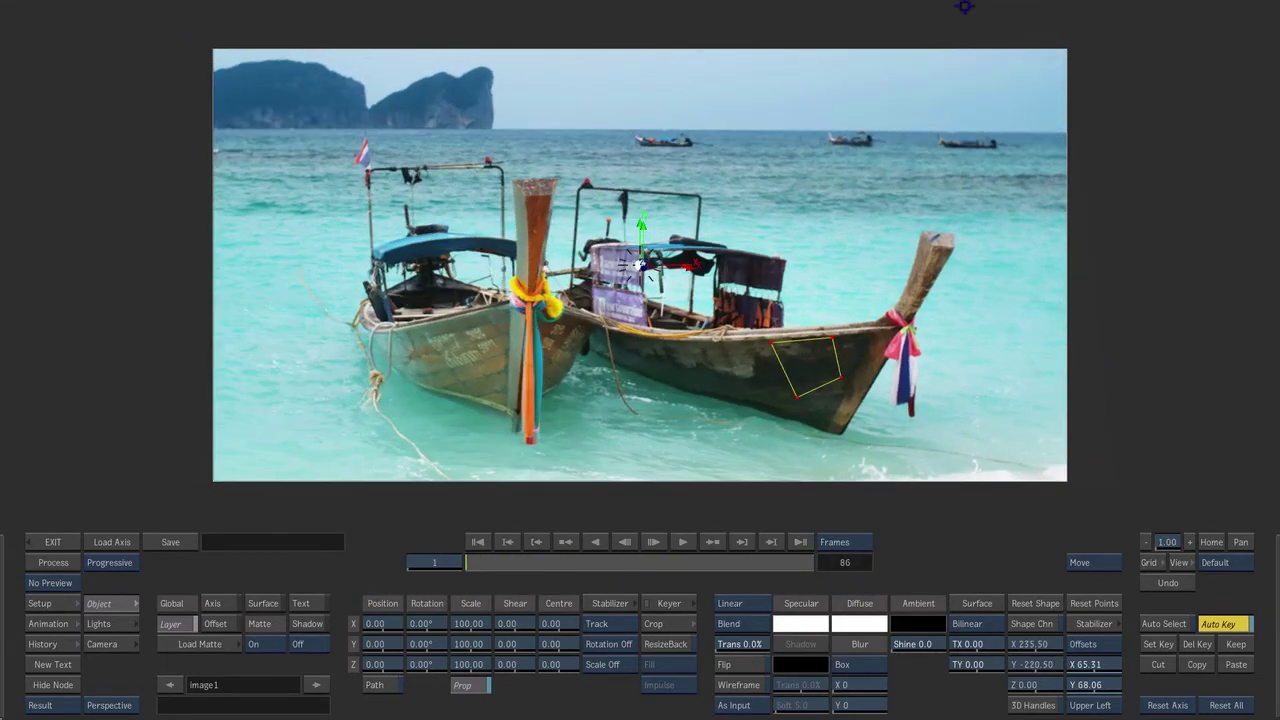
left_click_drag(471, 562, 398, 601)
Step: Open the keyer for the clean still's layer, set it to RGB and bring up its garbage mask controls
left_click(660, 603)
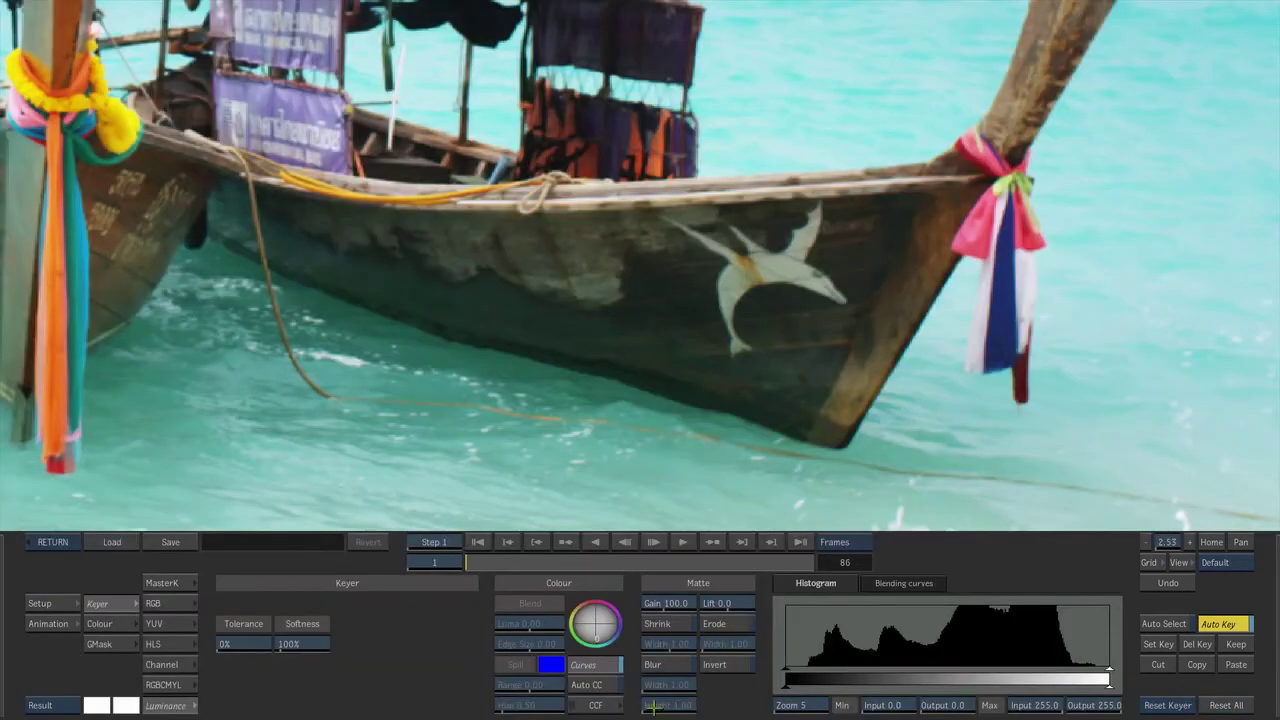
left_click(158, 603)
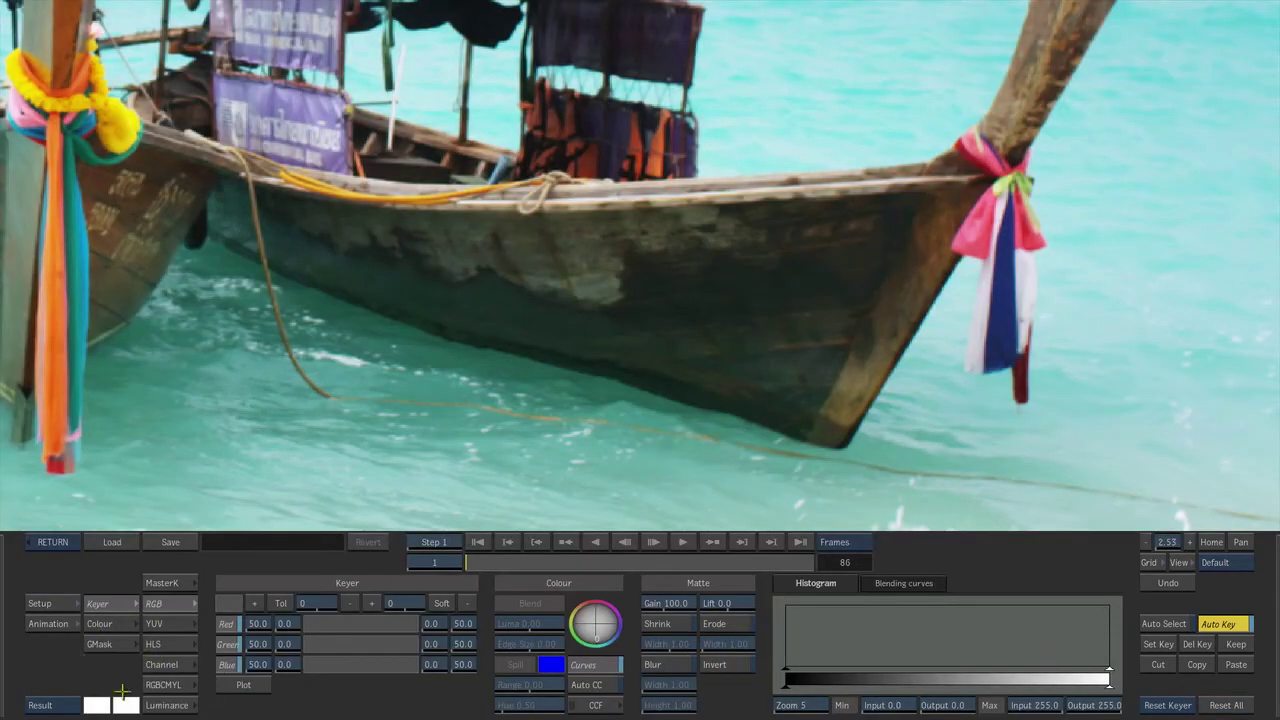
left_click(99, 644)
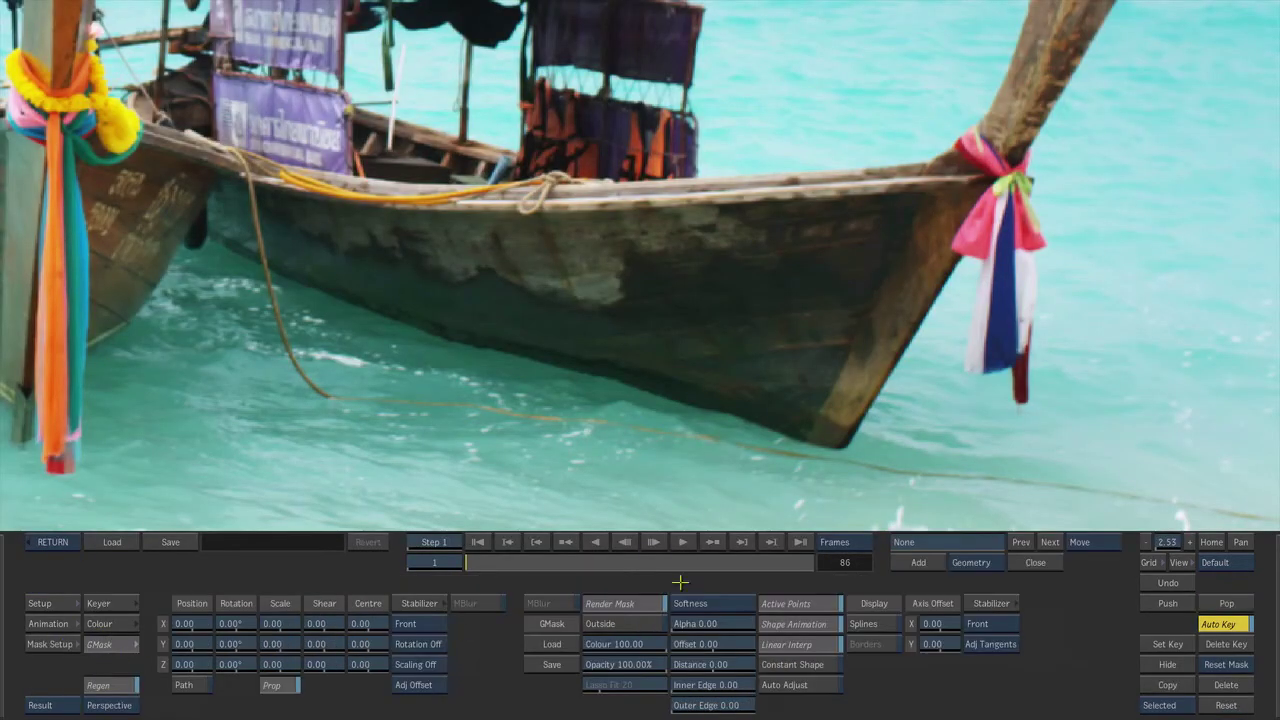
Step: Draw a closed garbage mask around the logo area of the bow and break the tangents at its two upper points
left_click(918, 563)
left_click_drag(932, 192, 855, 195)
left_click_drag(622, 210, 587, 230)
left_click(637, 358)
left_click_drag(817, 416, 858, 396)
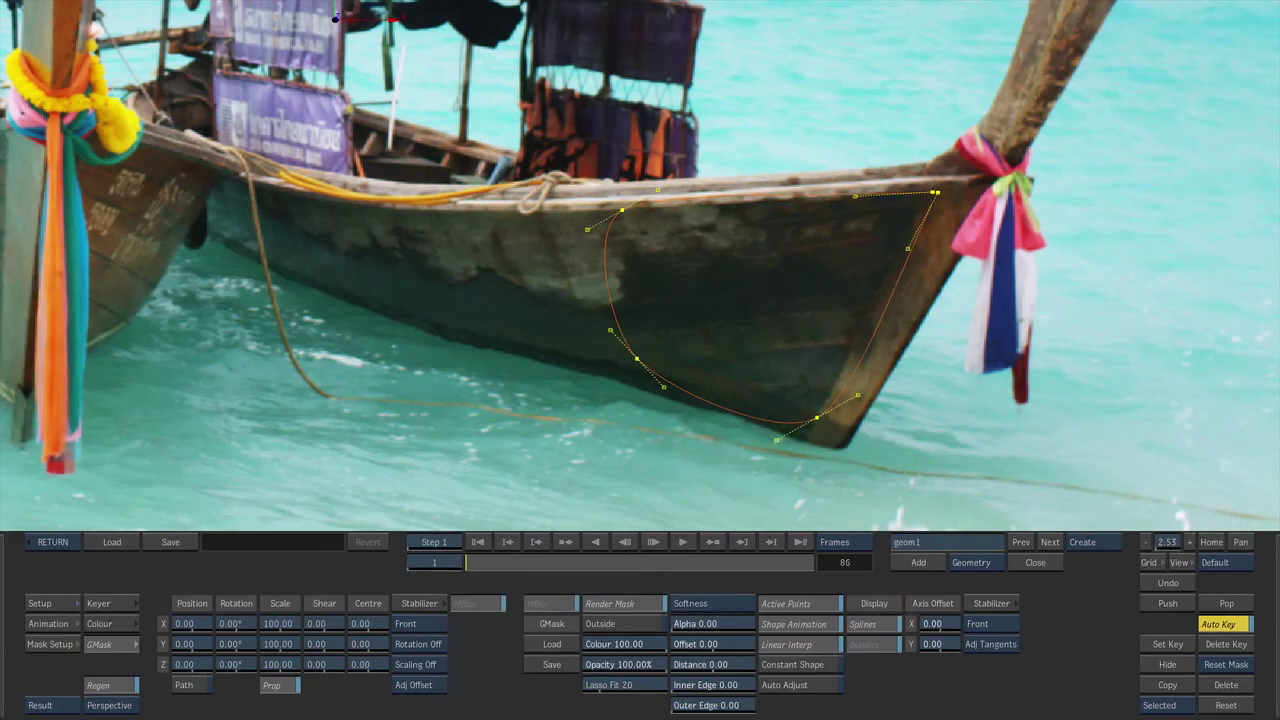
left_click(932, 192)
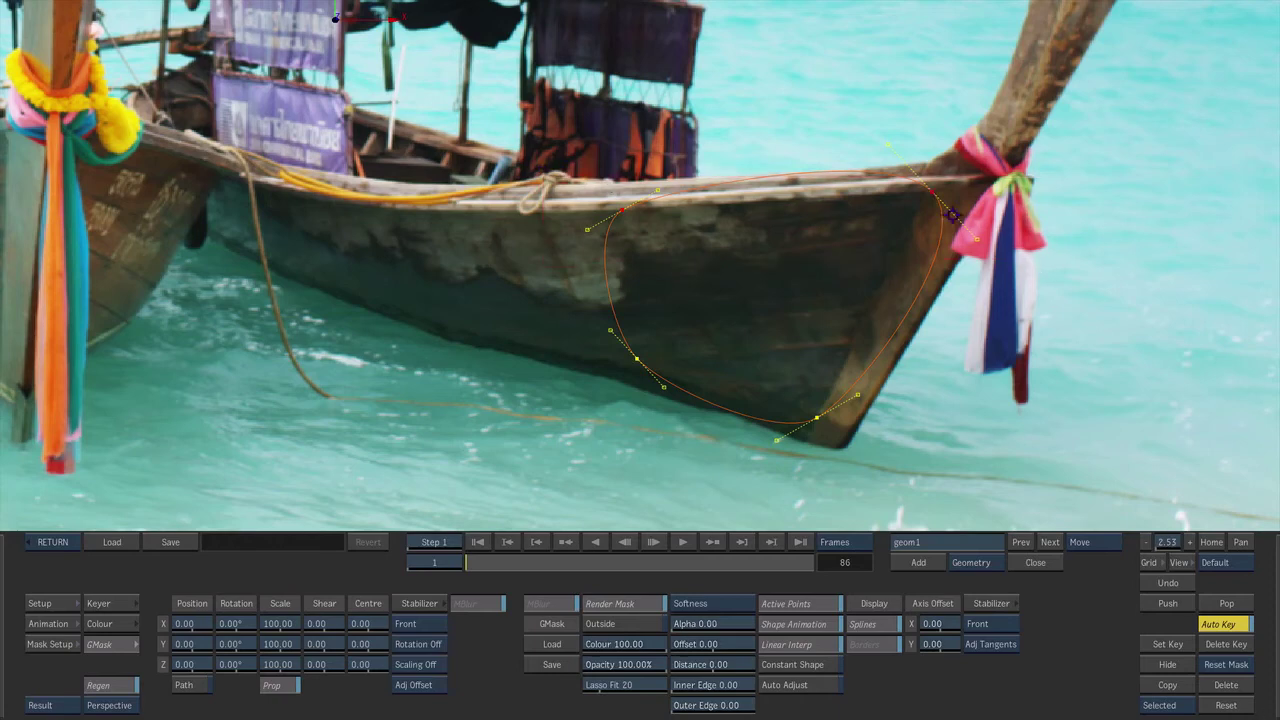
left_click(931, 195)
key("b")
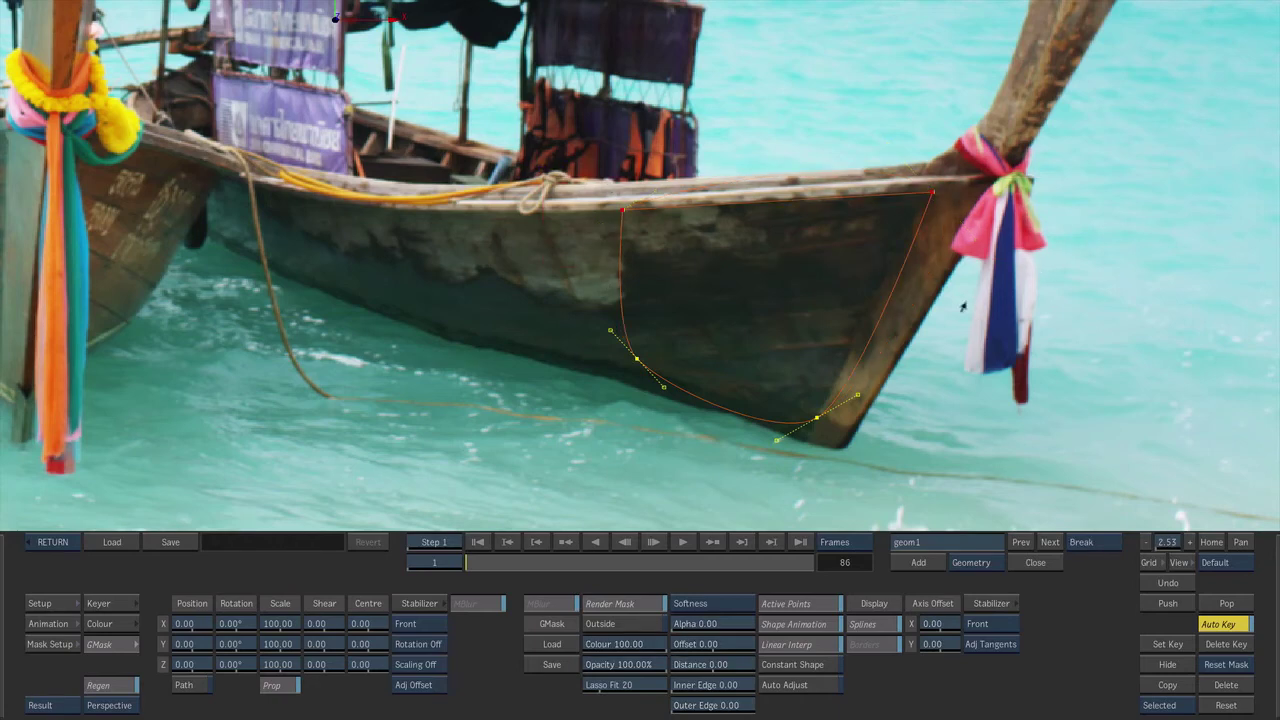
Step: Set the mask's colour to 0.00 with Outside enabled, and soften its edge with an offset of 9.00 in the matte view
left_click_drag(647, 646, 605, 646)
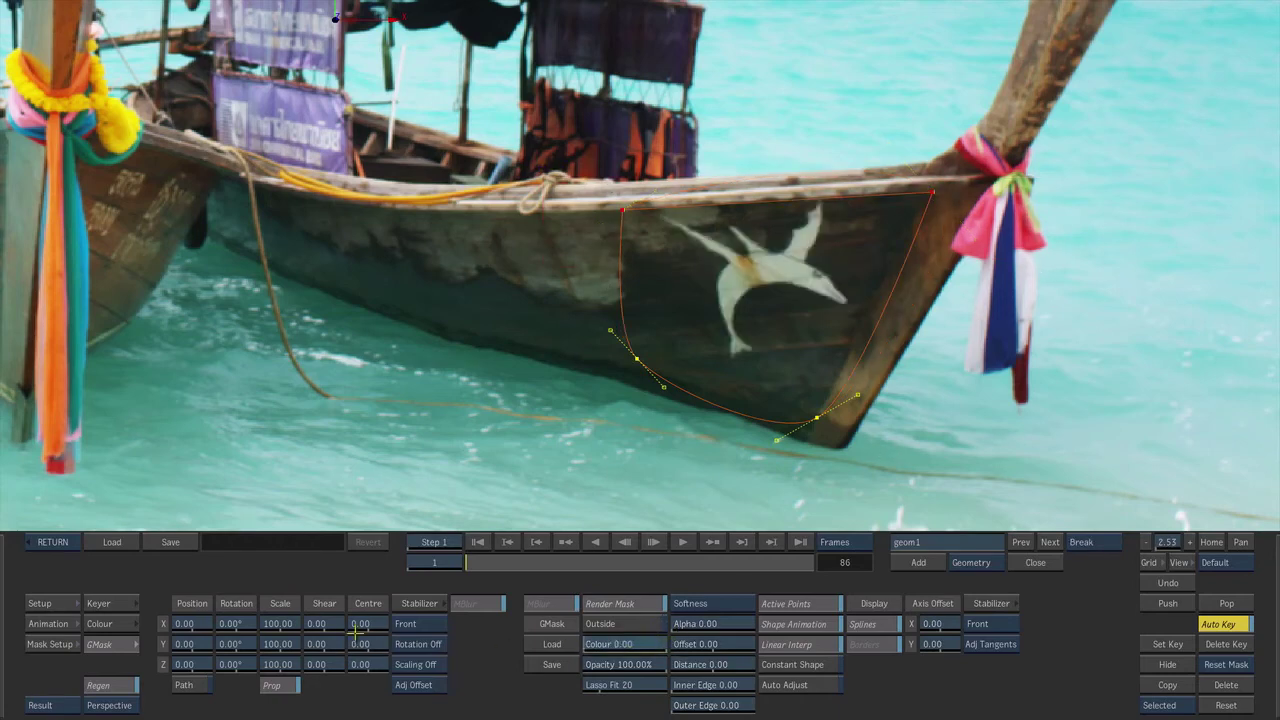
key("F3")
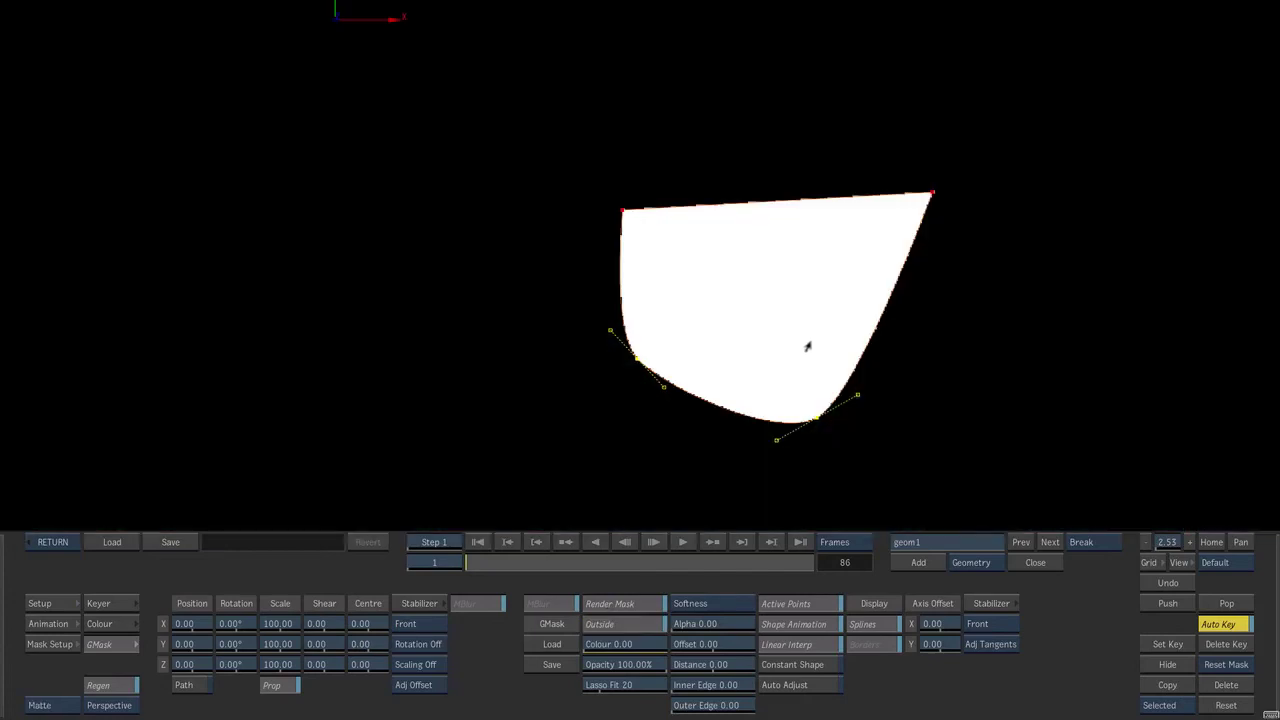
key("m")
left_click_drag(708, 644, 720, 644)
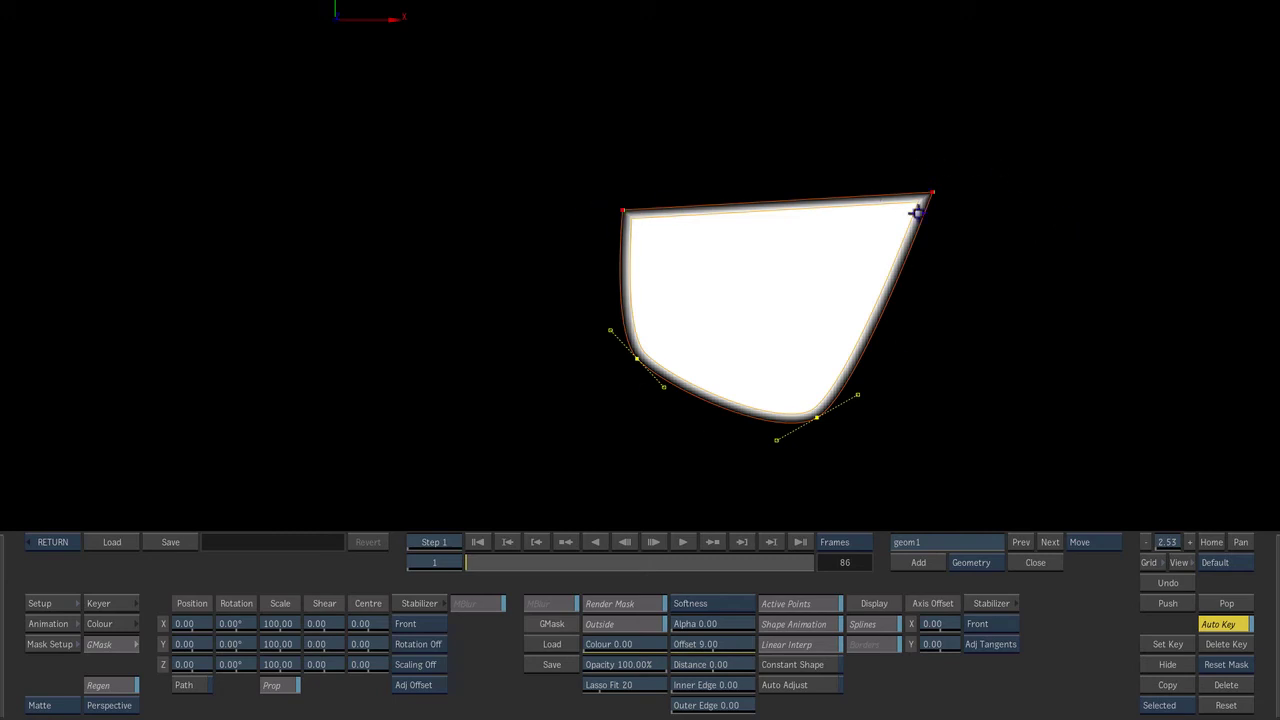
Step: Try Advanced Gradient on the mask by moving its inner and outer edge points near the bow's lower tip, and switch back to Softness
left_click(720, 604)
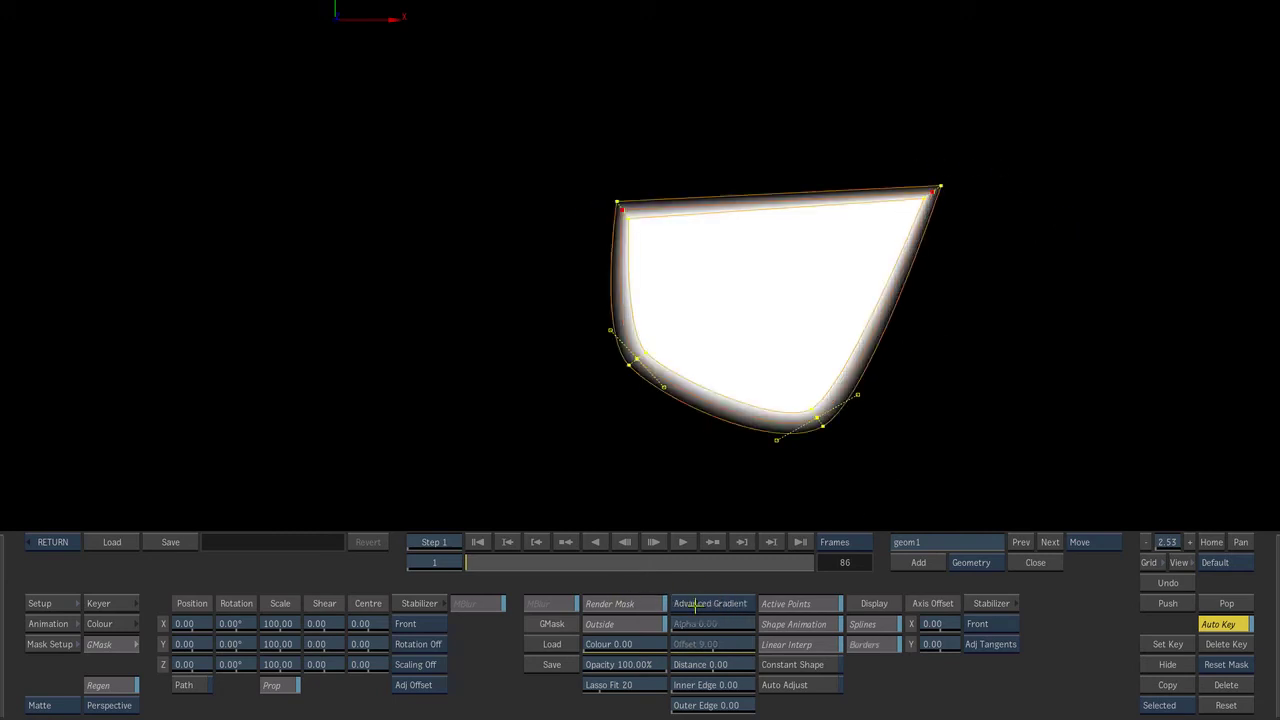
left_click_drag(814, 409, 794, 385)
mouse_move(822, 428)
left_mouse_down()
mouse_move(908, 511)
mouse_move(830, 429)
left_mouse_up()
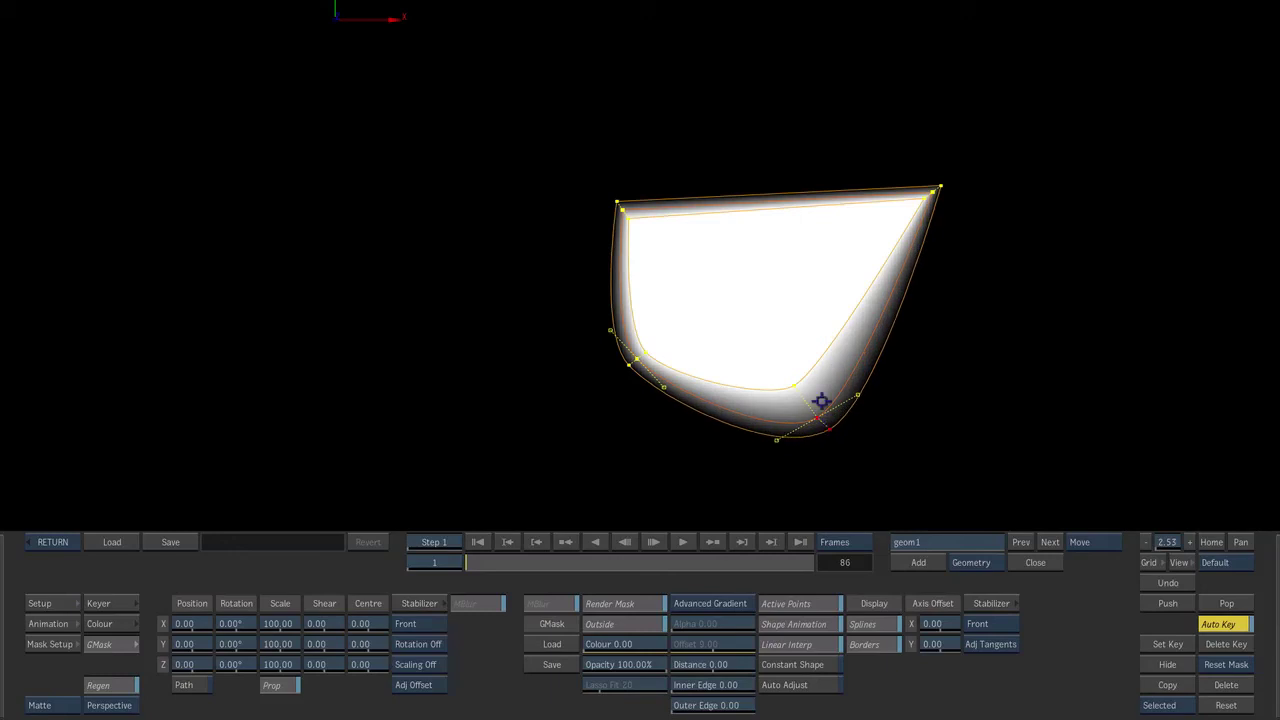
left_click_drag(791, 377, 811, 408)
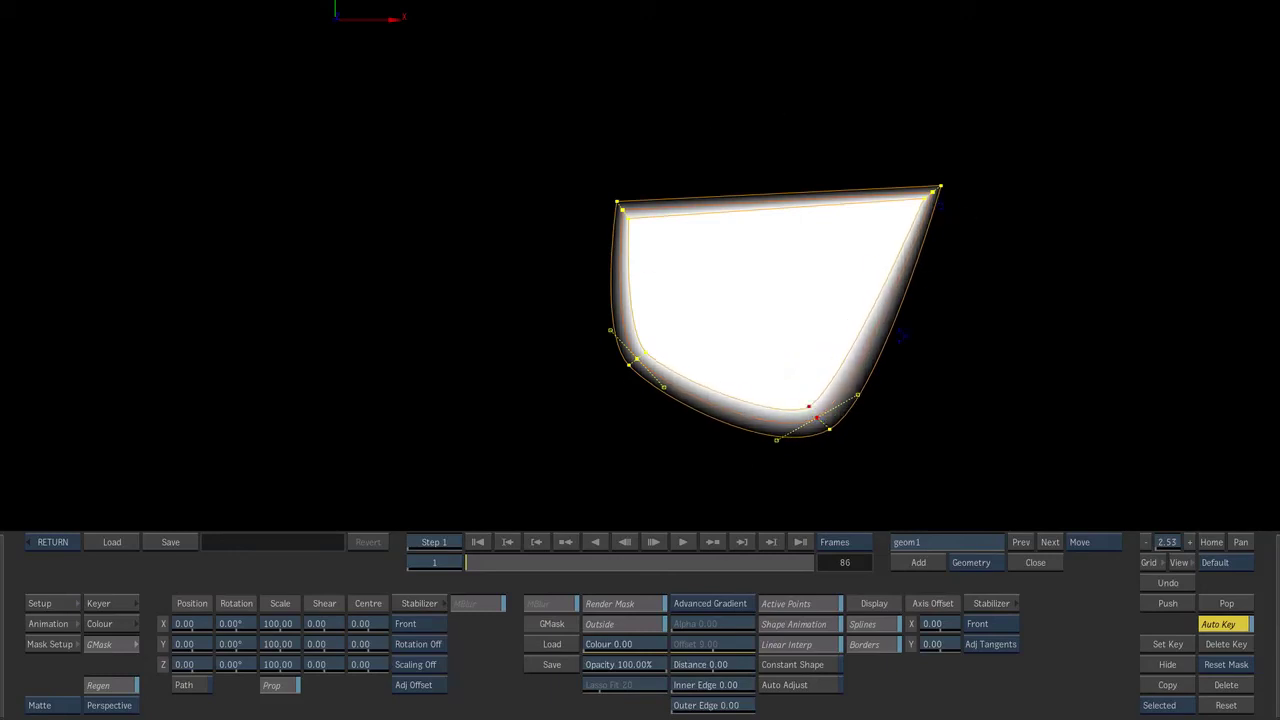
left_click(678, 602)
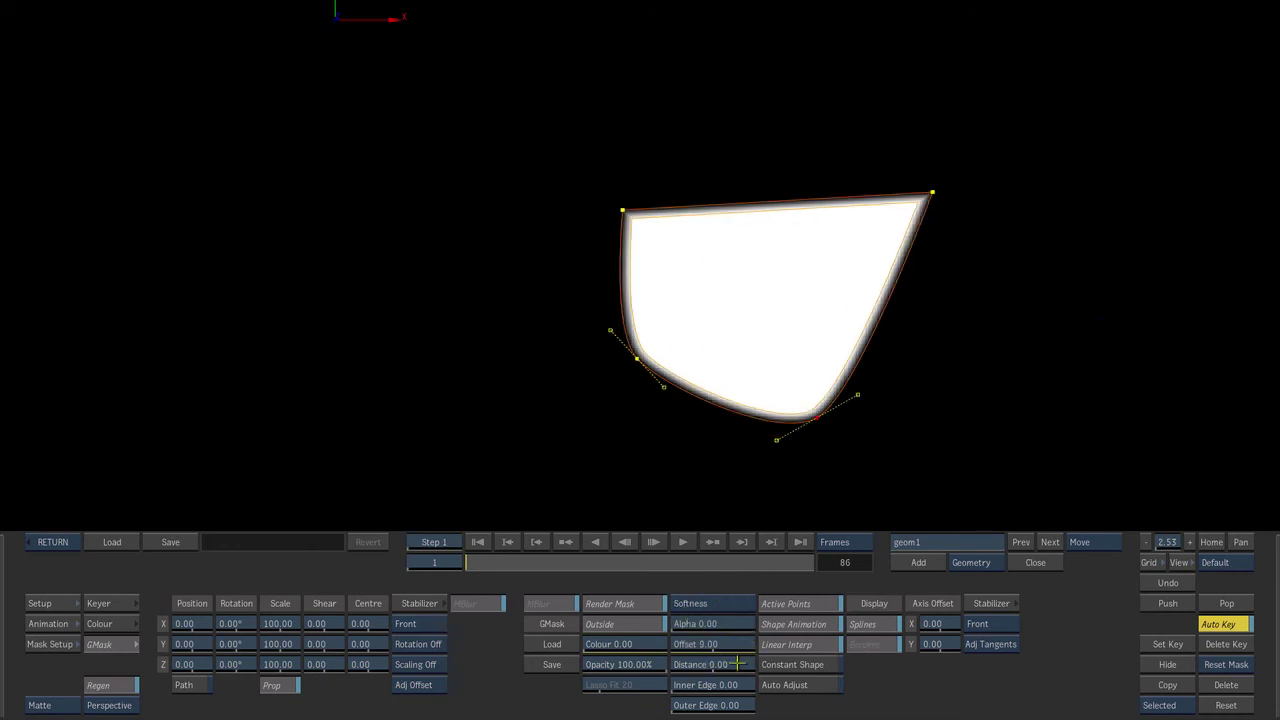
Step: Leave the garbage mask and exit the composite to the timeline
left_click(41, 545)
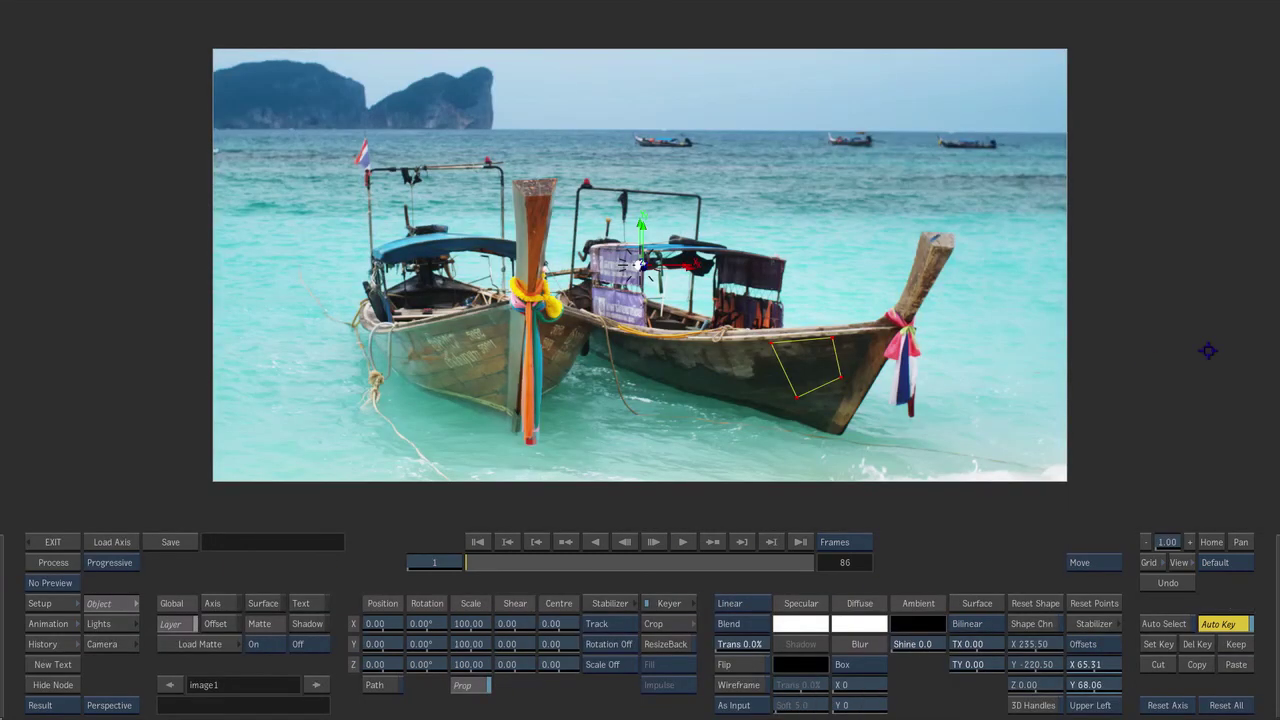
left_click(72, 541)
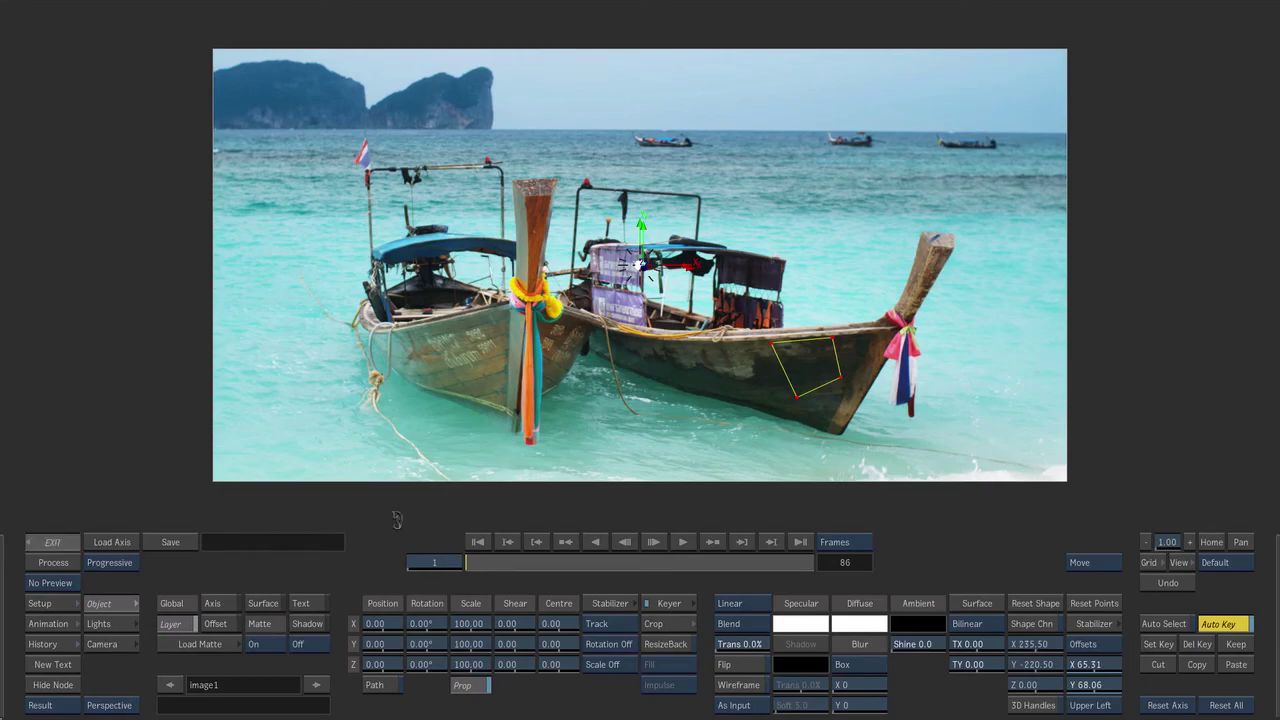
key("space")
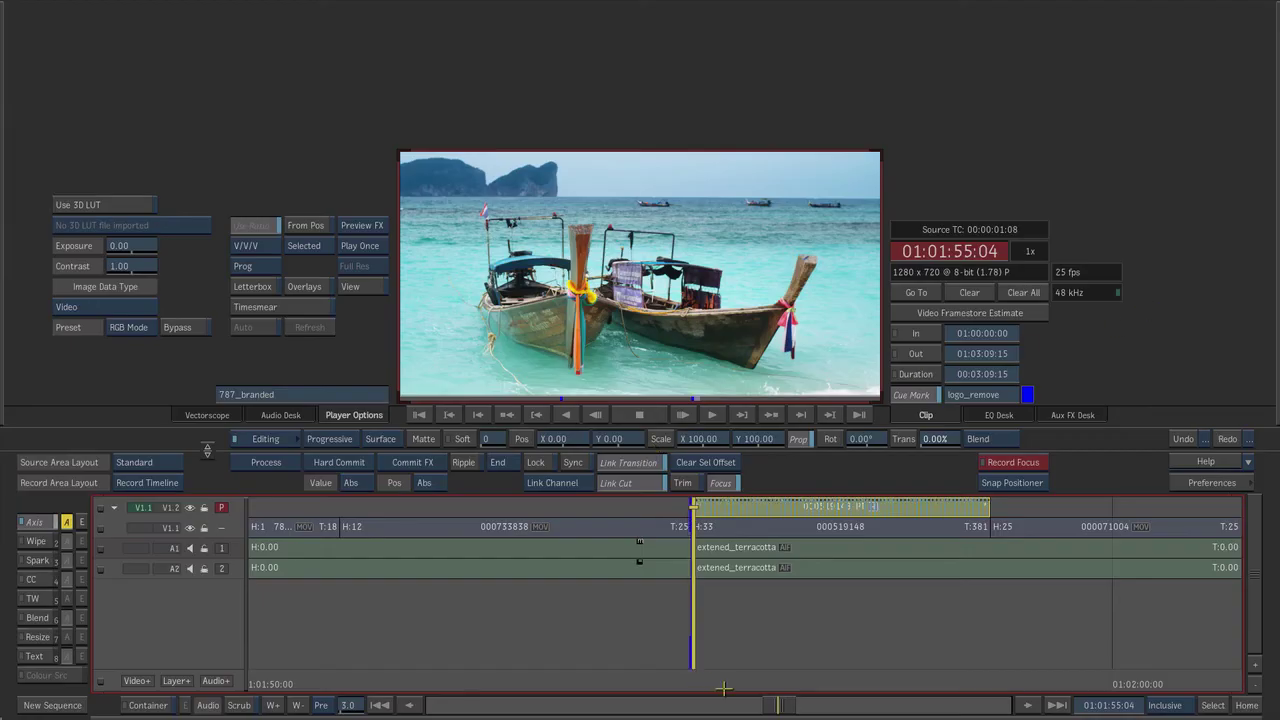
Step: Scrub and play the boat shot on the timeline to review the logo removal, and bring the desktop clips into view
left_click_drag(878, 678, 713, 681)
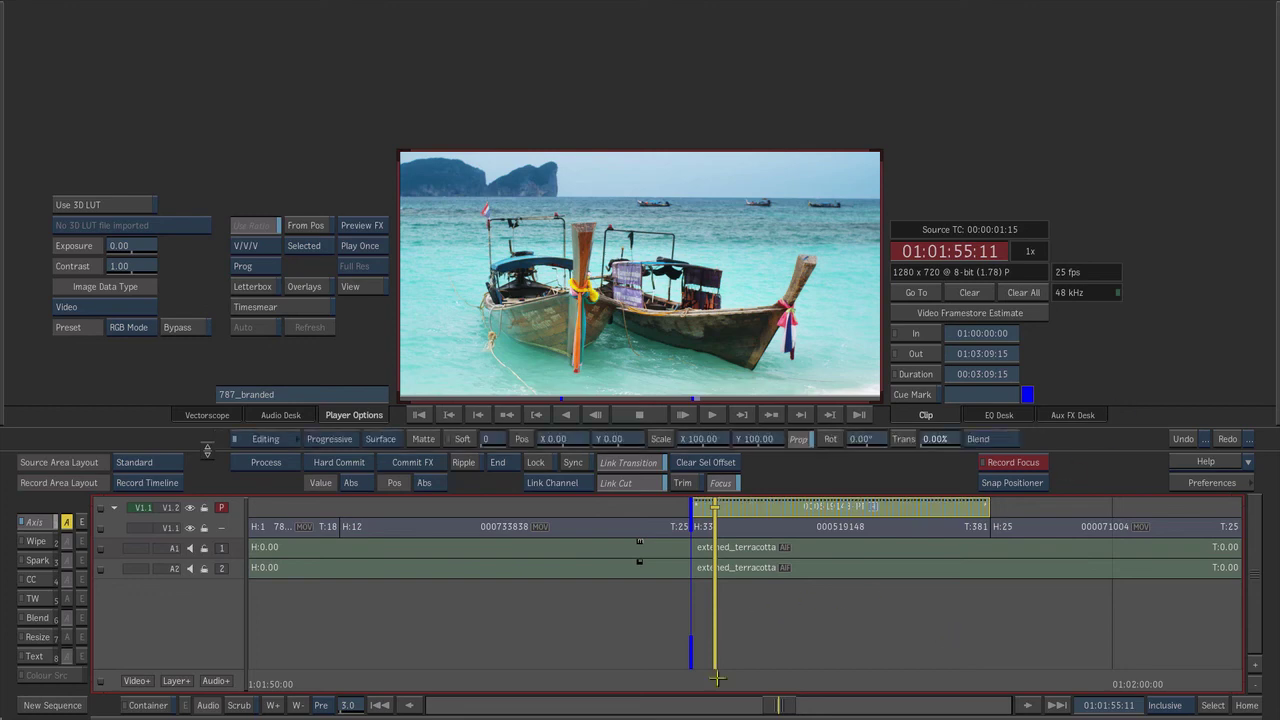
left_click_drag(720, 670, 656, 675)
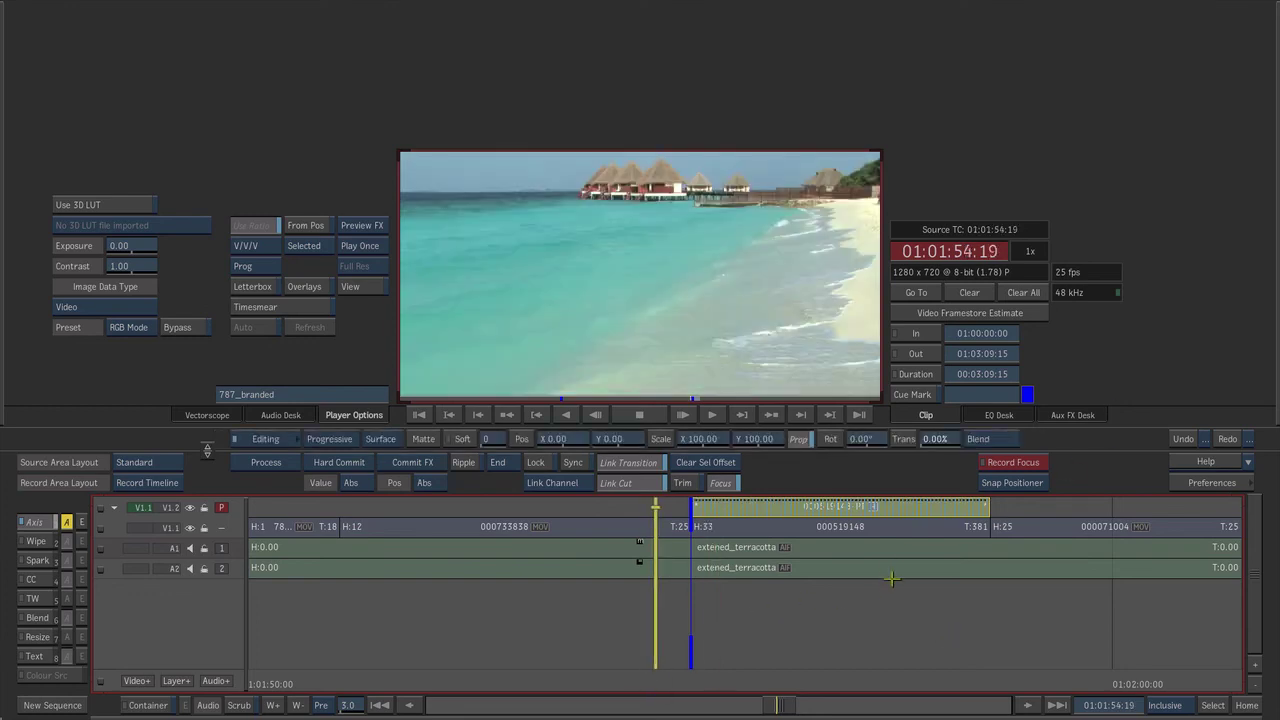
key("space")
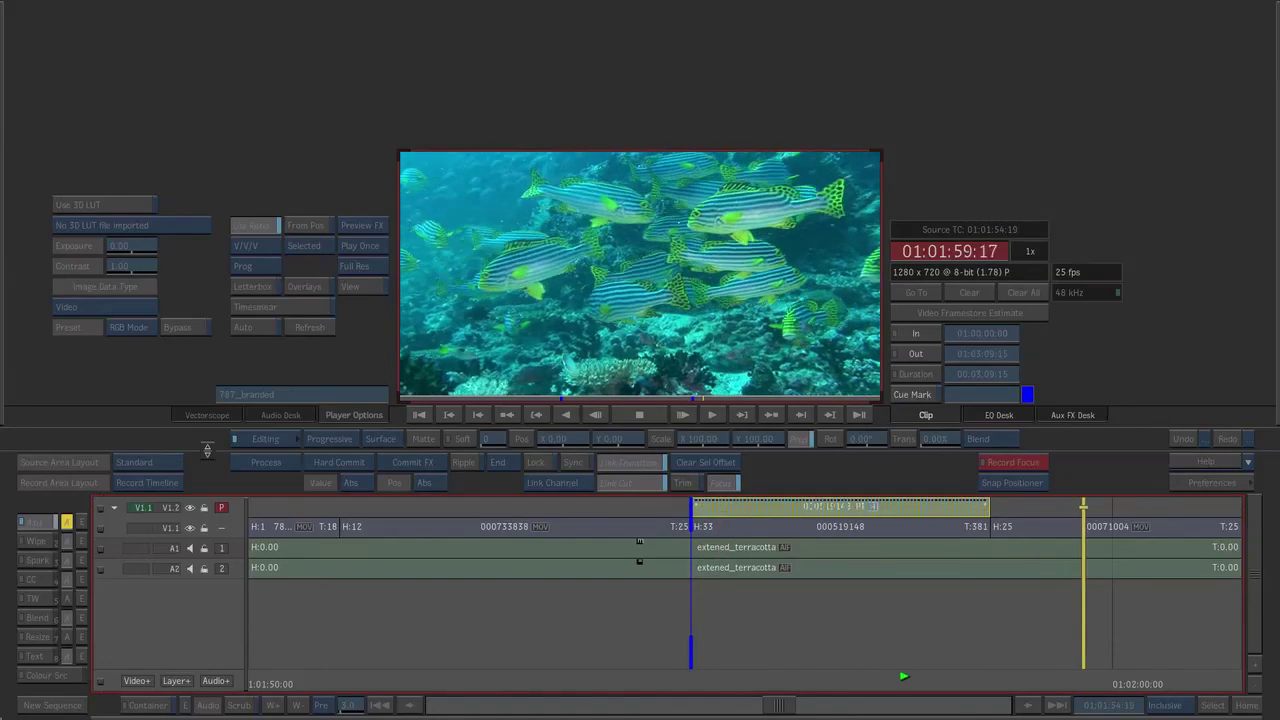
key("space")
left_click_drag(1109, 672, 844, 680)
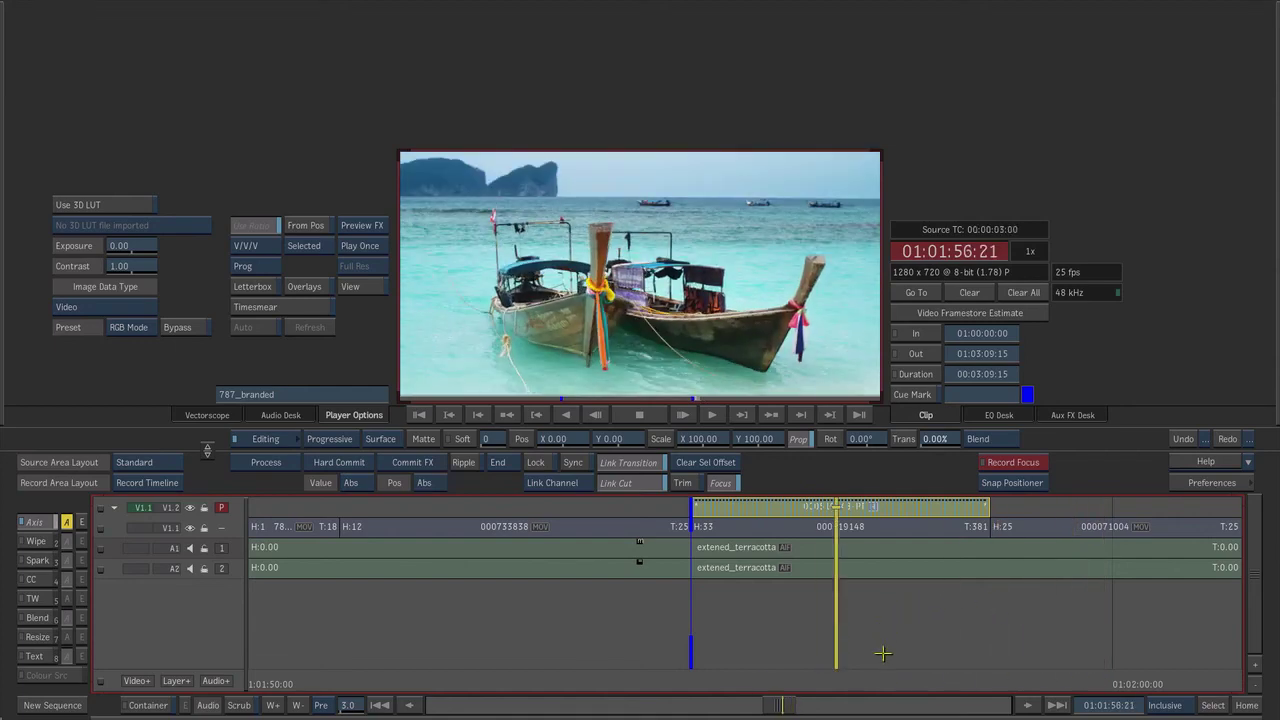
mouse_move(2, 158)
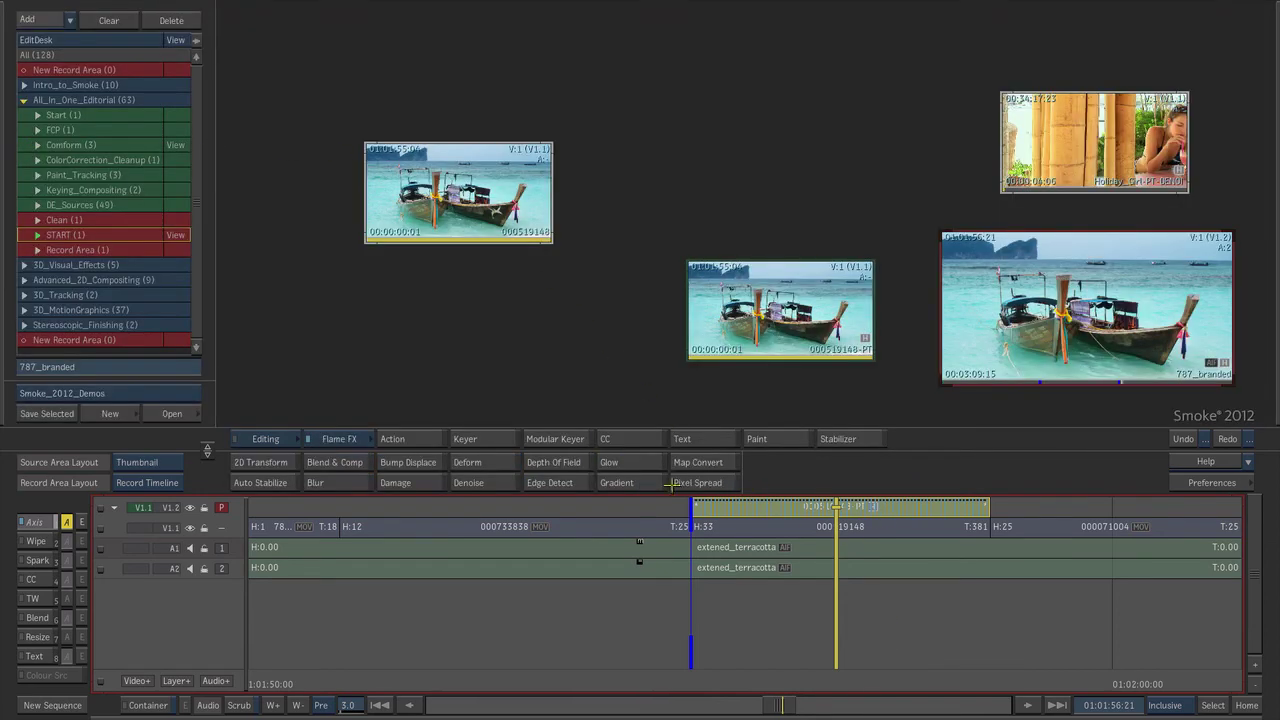